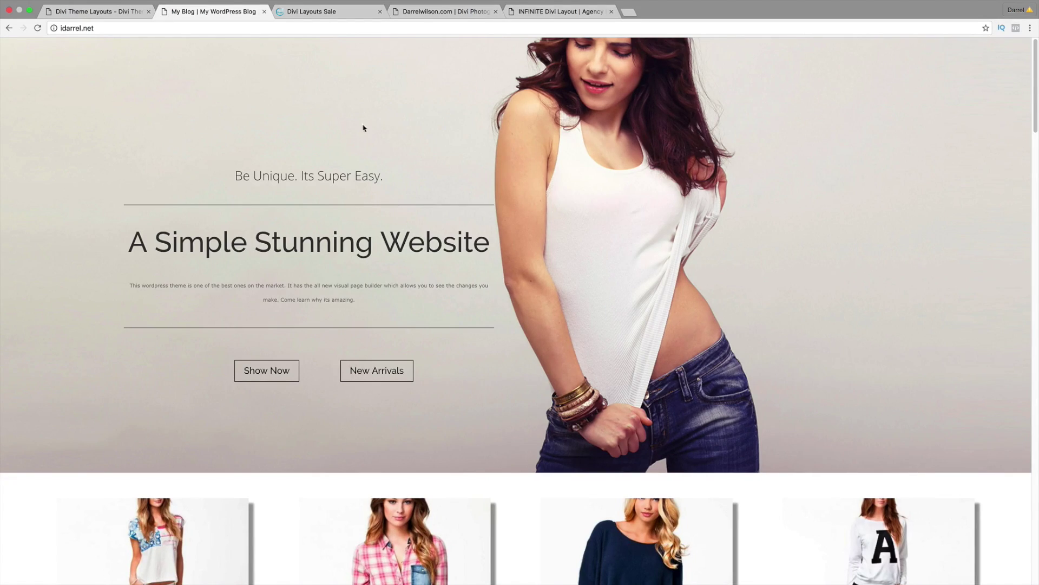
# Switch to the Divi Layouts Sale page listing premade layouts like Creative Agency.
pyautogui.click(336, 13)
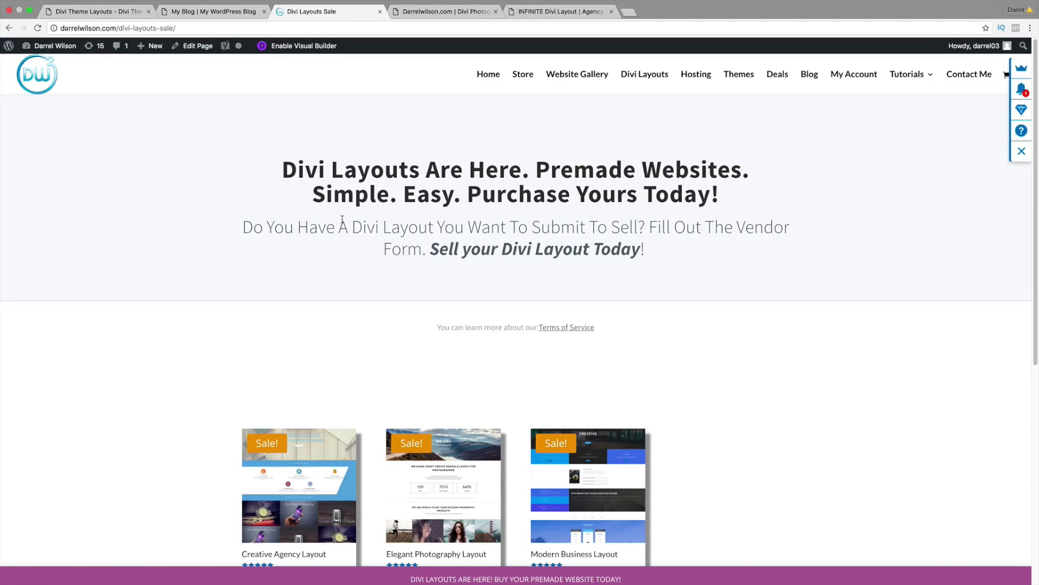
# Browse down the layouts sale page, then switch to the Divi Photography layout demo.
pyautogui.scroll(-1, 363, 248)
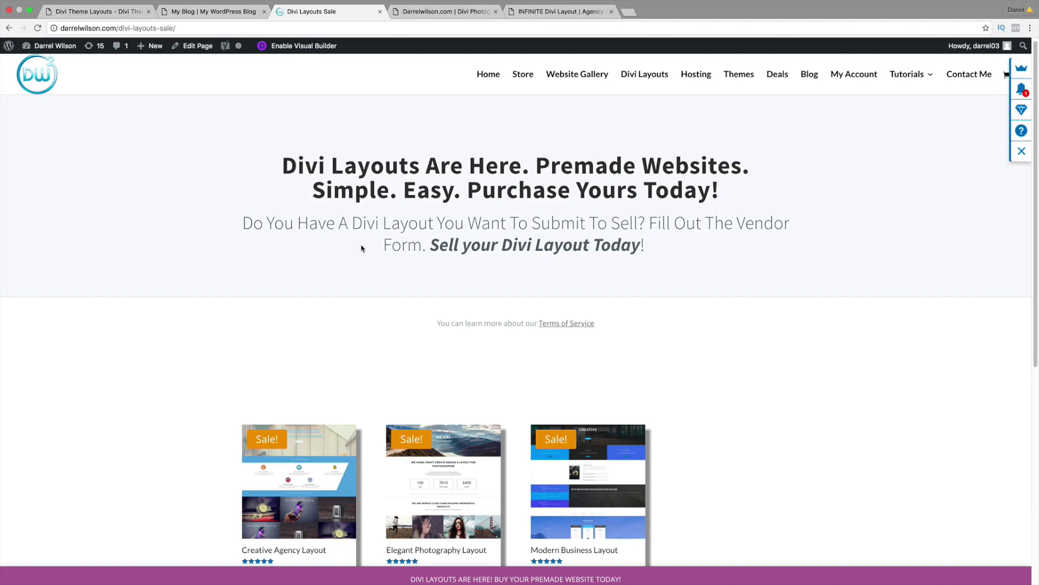
pyautogui.scroll(-2, 464, 318)
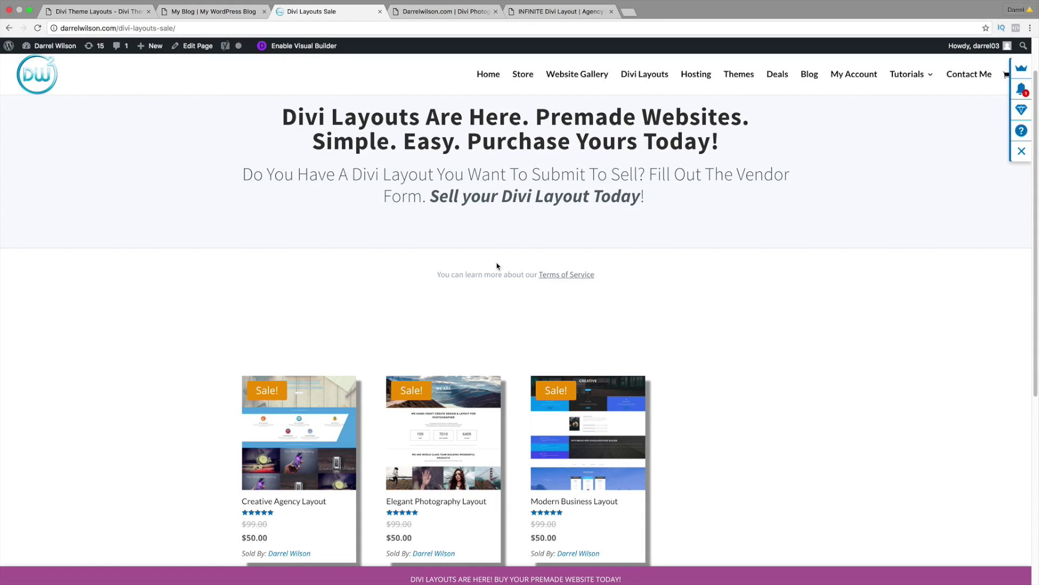
pyautogui.scroll(-3, 498, 265)
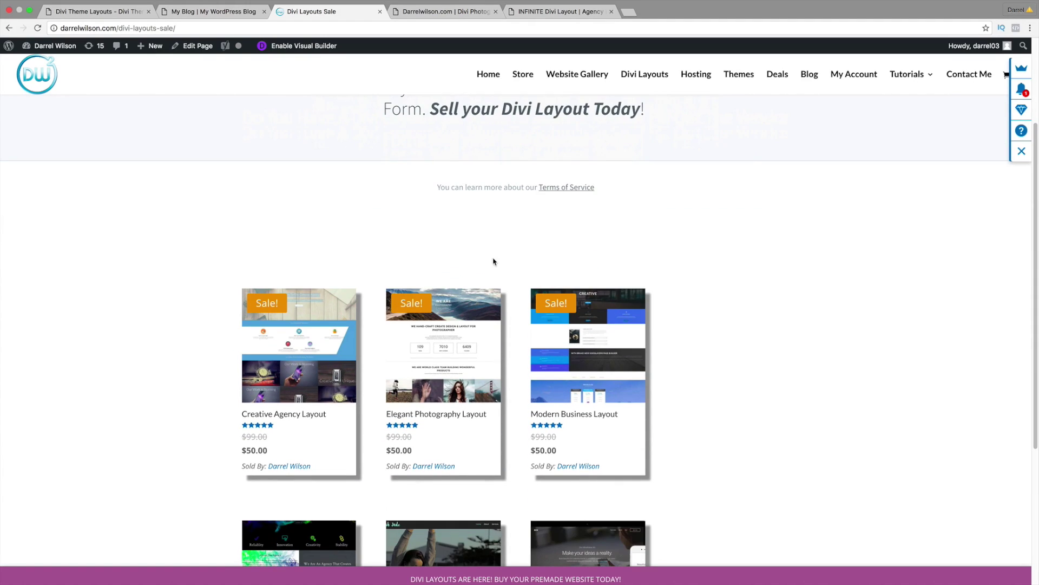
pyautogui.click(464, 11)
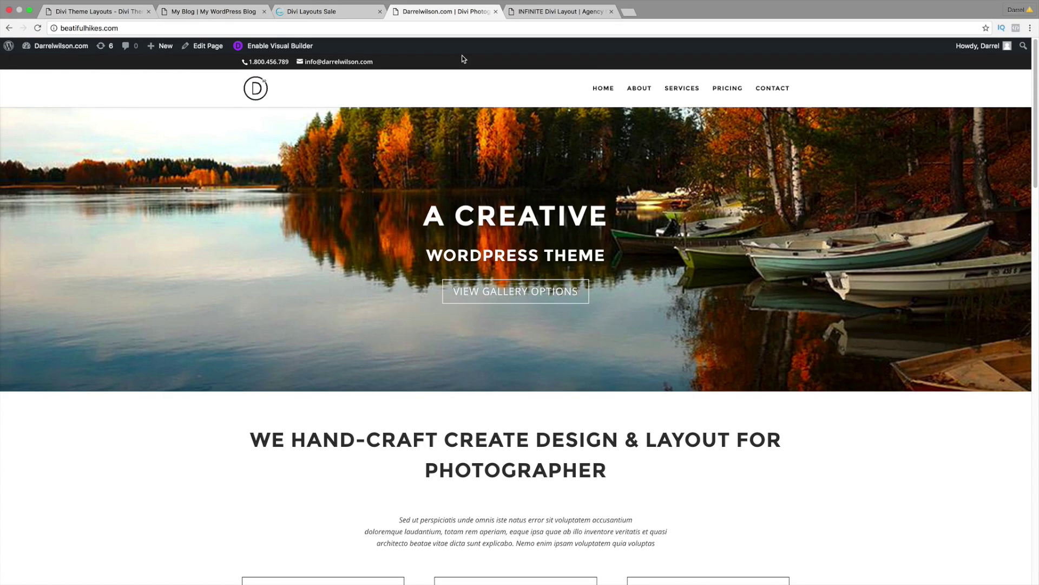
# View the photography demo's About, Services and Pricing pages.
pyautogui.click(637, 93)
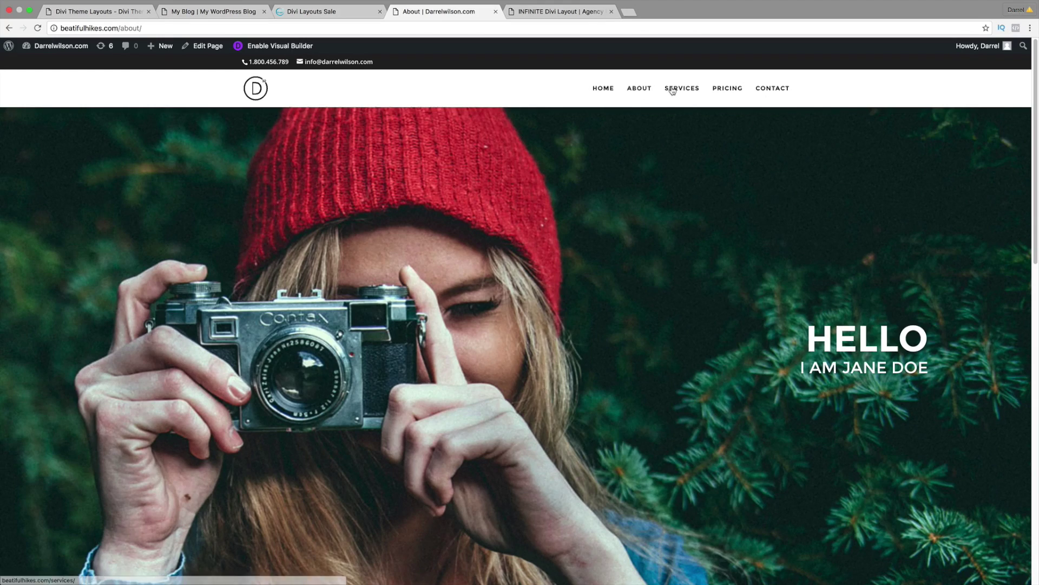
pyautogui.click(672, 91)
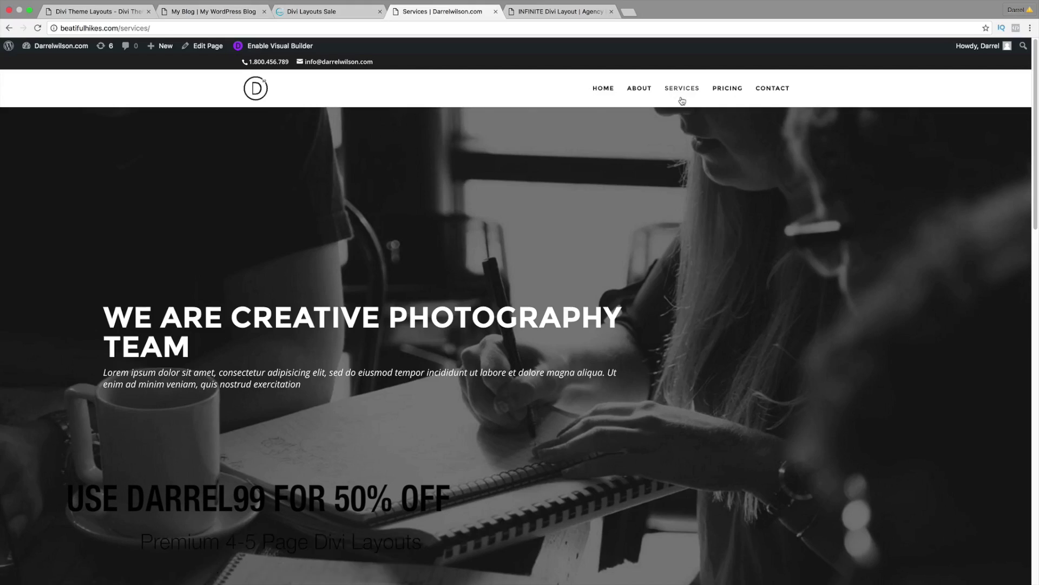
pyautogui.click(720, 93)
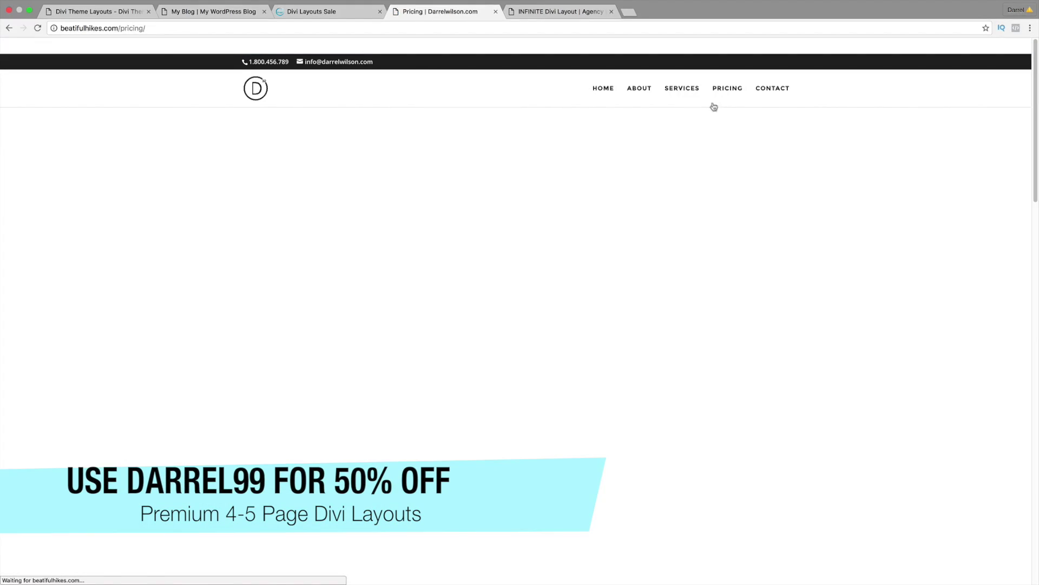
pyautogui.scroll(-10, 686, 172)
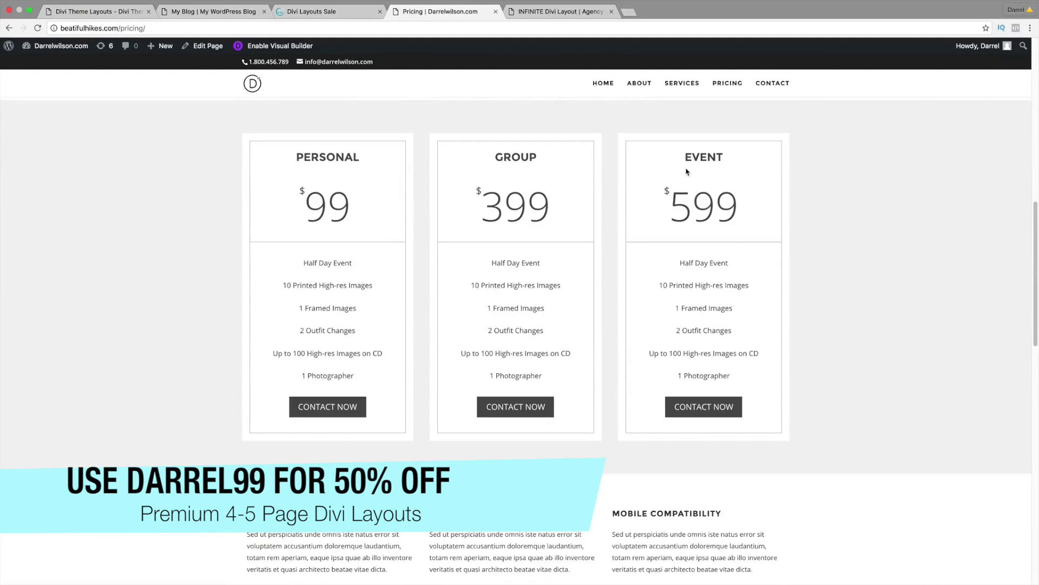
pyautogui.scroll(-20, 687, 172)
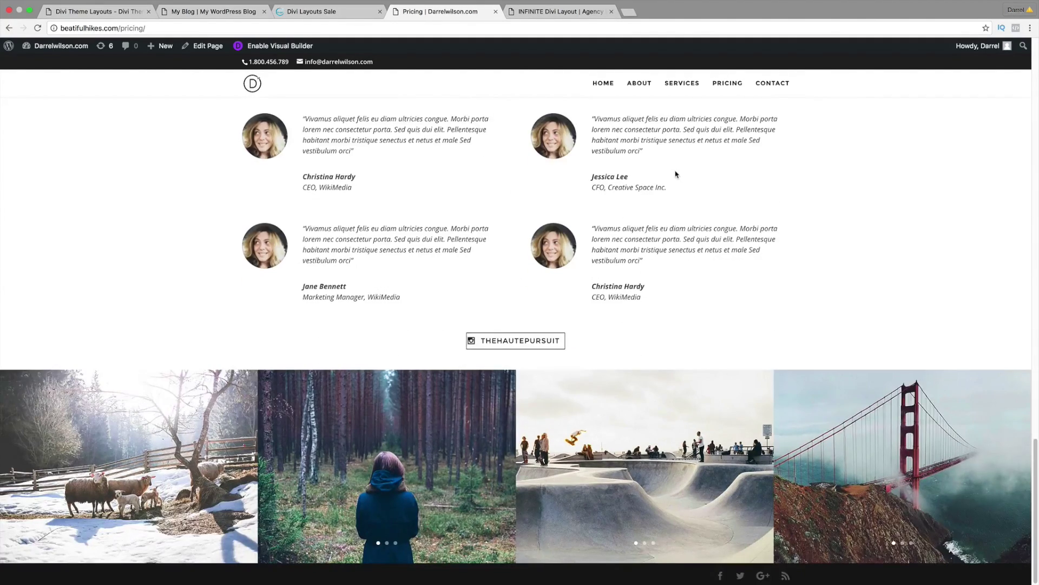
pyautogui.scroll(20, 673, 175)
# Look through the INFINITE agency layout demo, then return to the Pricing page.
pyautogui.click(567, 13)
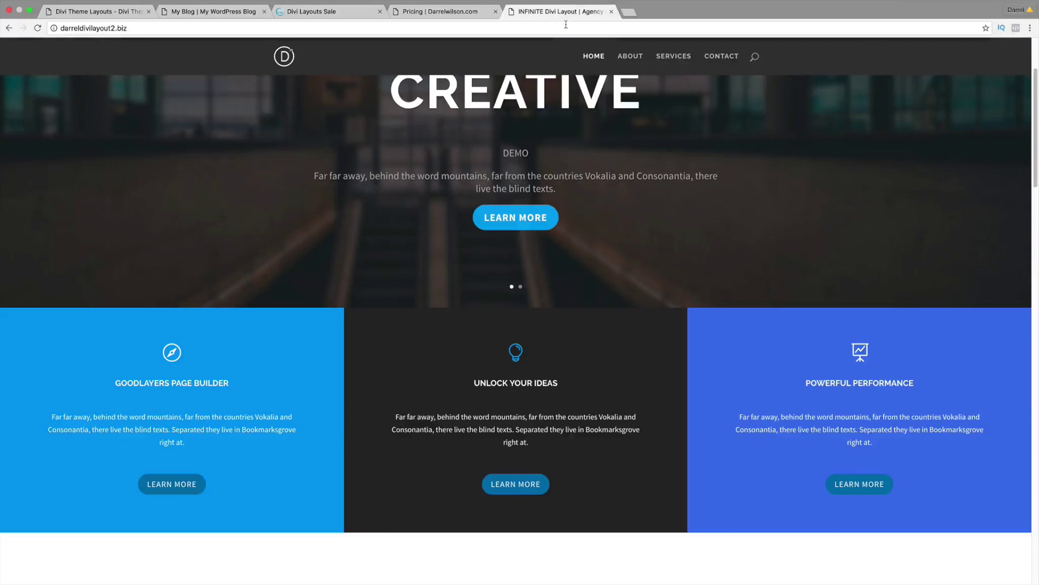
pyautogui.scroll(3, 594, 138)
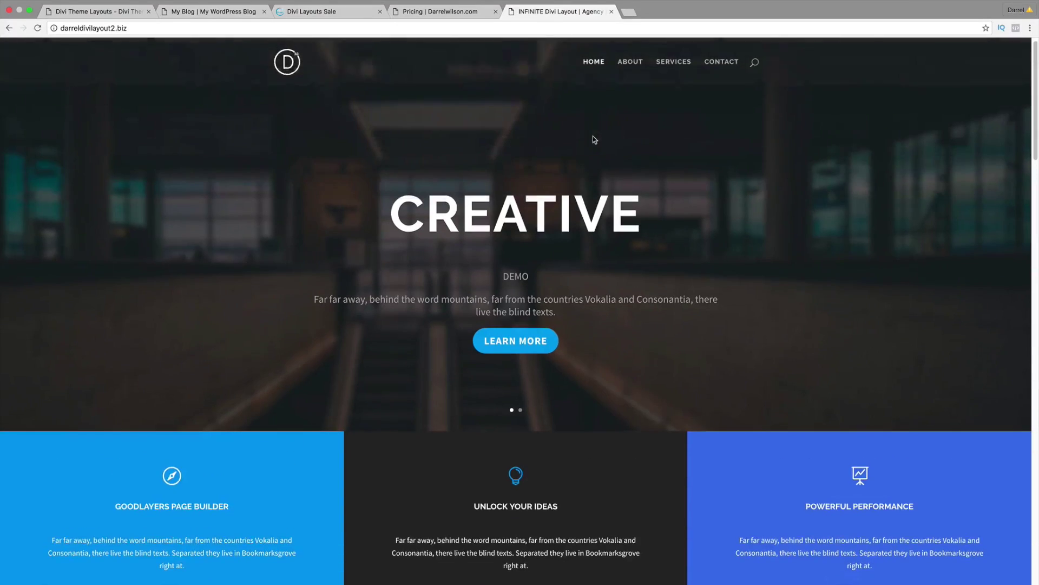
pyautogui.scroll(-12, 594, 139)
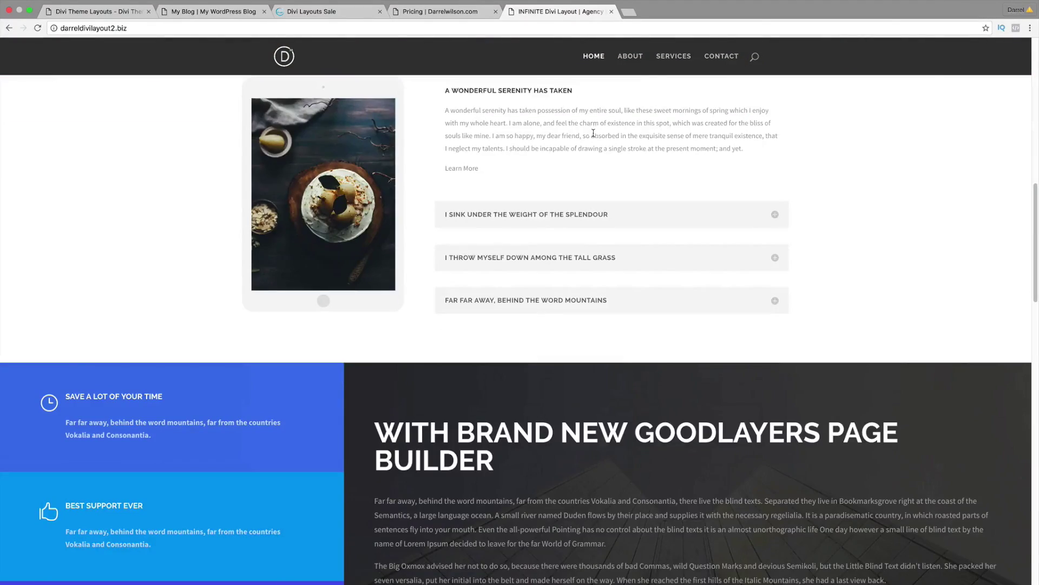
pyautogui.scroll(-15, 593, 135)
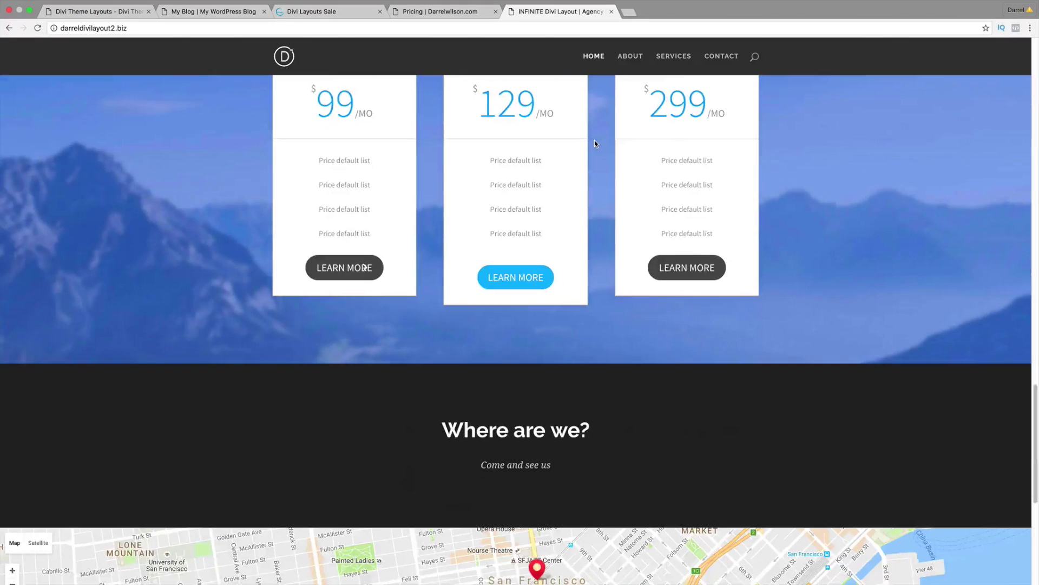
pyautogui.scroll(-6, 594, 141)
pyautogui.scroll(5, 595, 142)
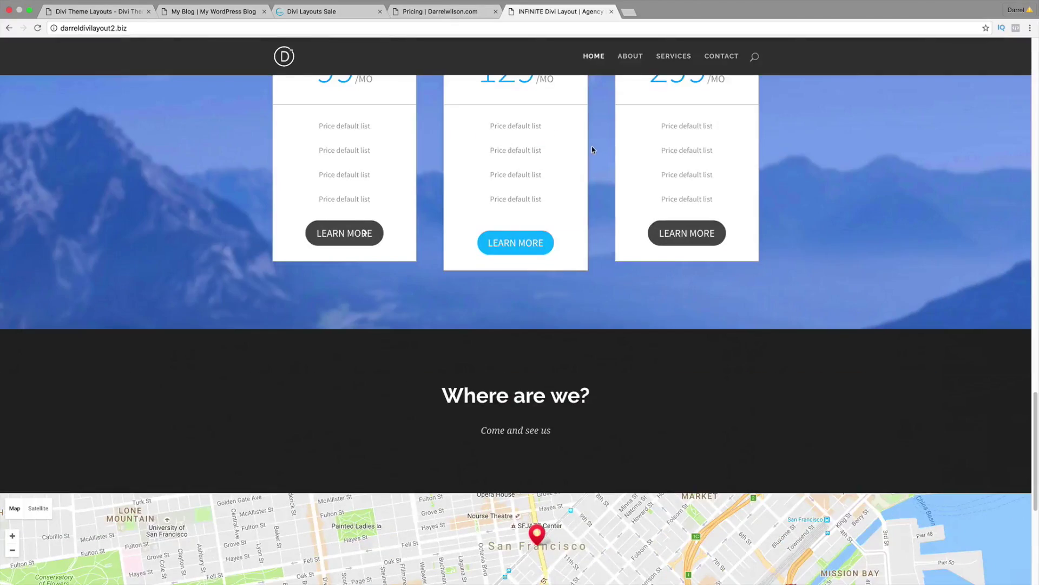
pyautogui.scroll(15, 592, 150)
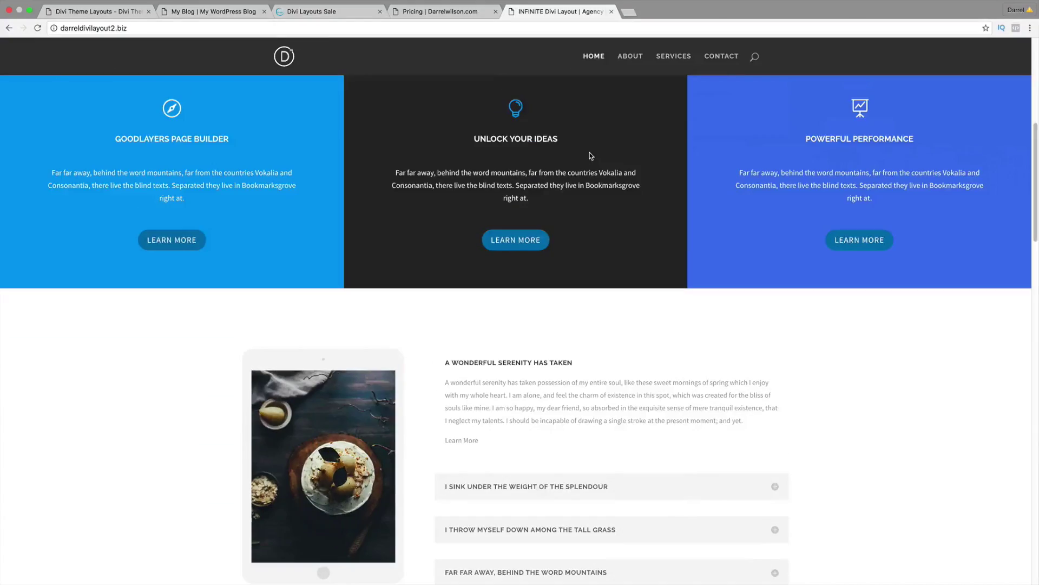
pyautogui.scroll(6, 590, 155)
pyautogui.click(404, 11)
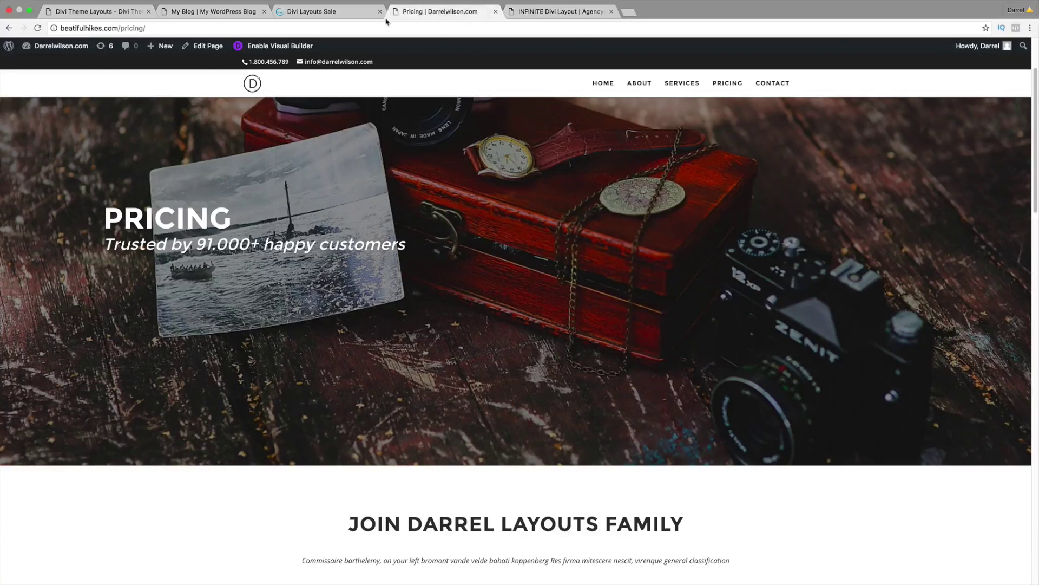
# Return to the Divi Layouts Sale page and scroll down to its free layouts.
pyautogui.click(334, 12)
pyautogui.scroll(-4, 338, 165)
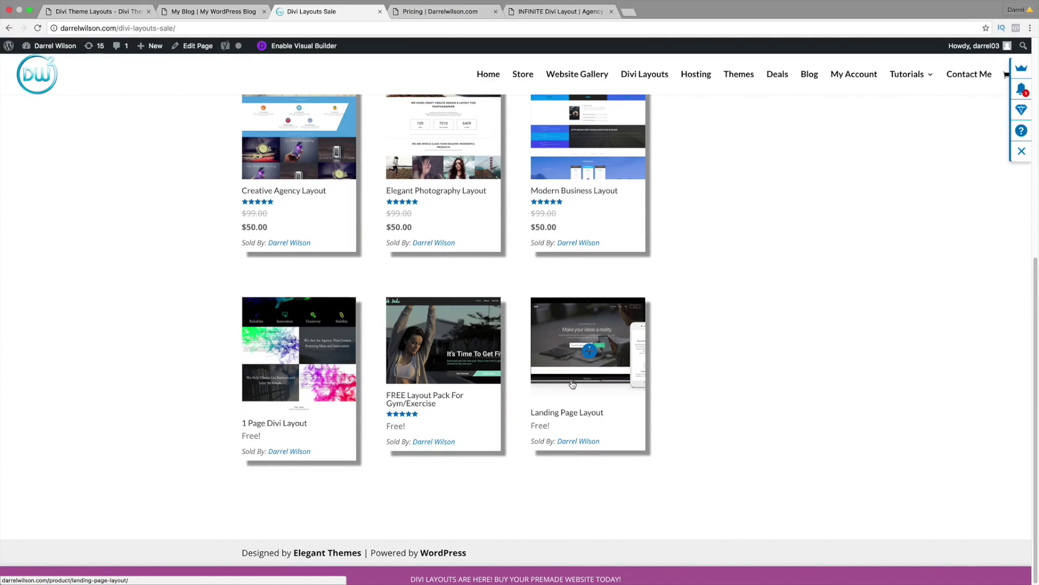
# Order the free Landing Page Layout through cart and checkout, then download its zip.
pyautogui.click(573, 416)
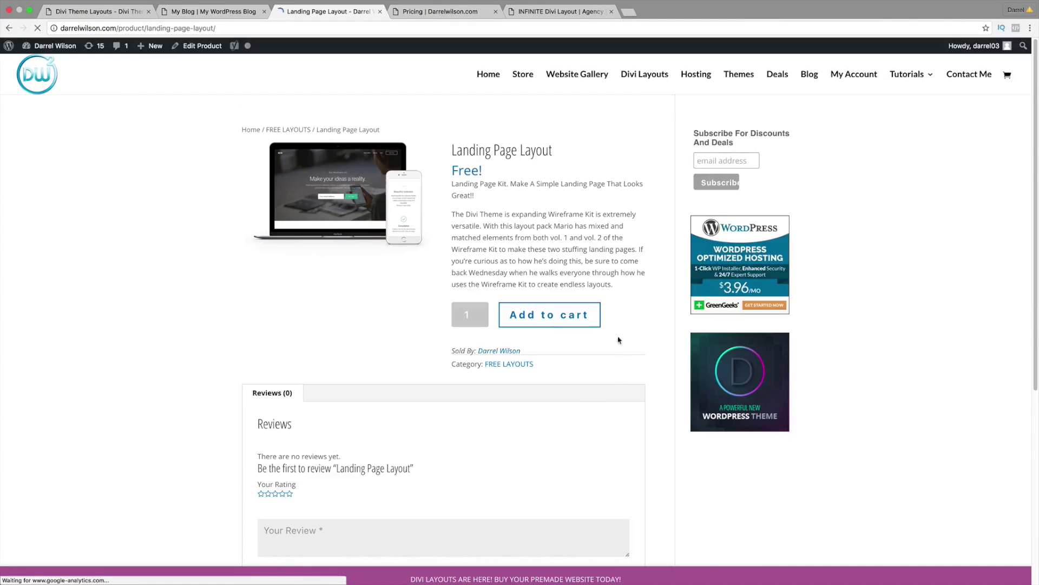
pyautogui.click(571, 319)
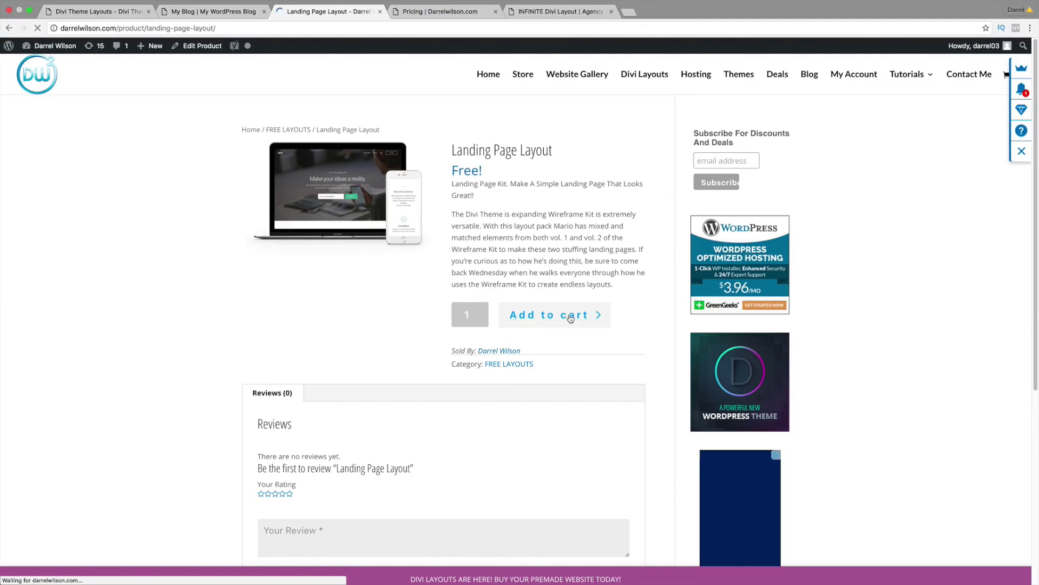
pyautogui.click(571, 158)
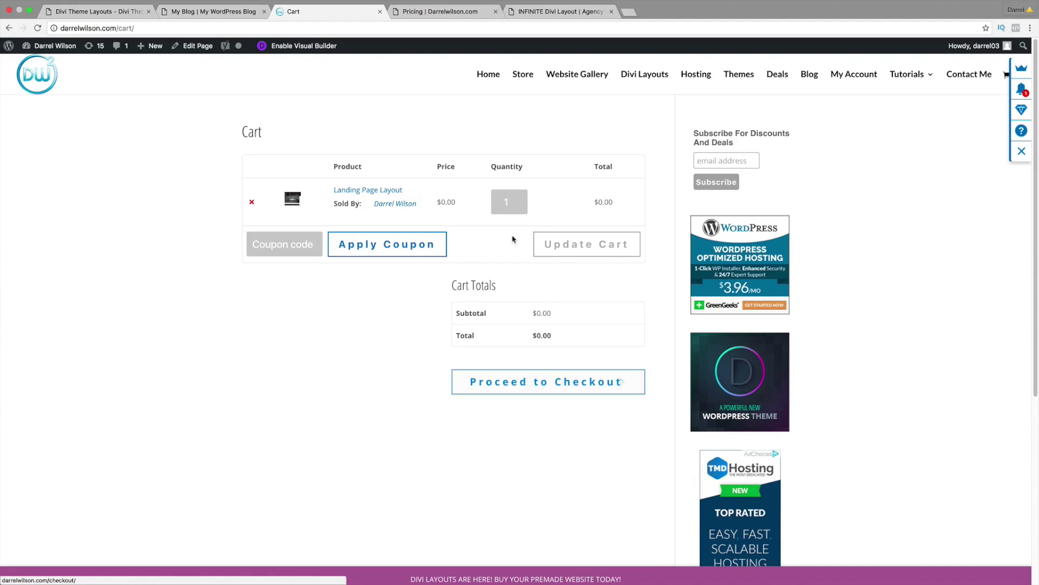
pyautogui.click(520, 383)
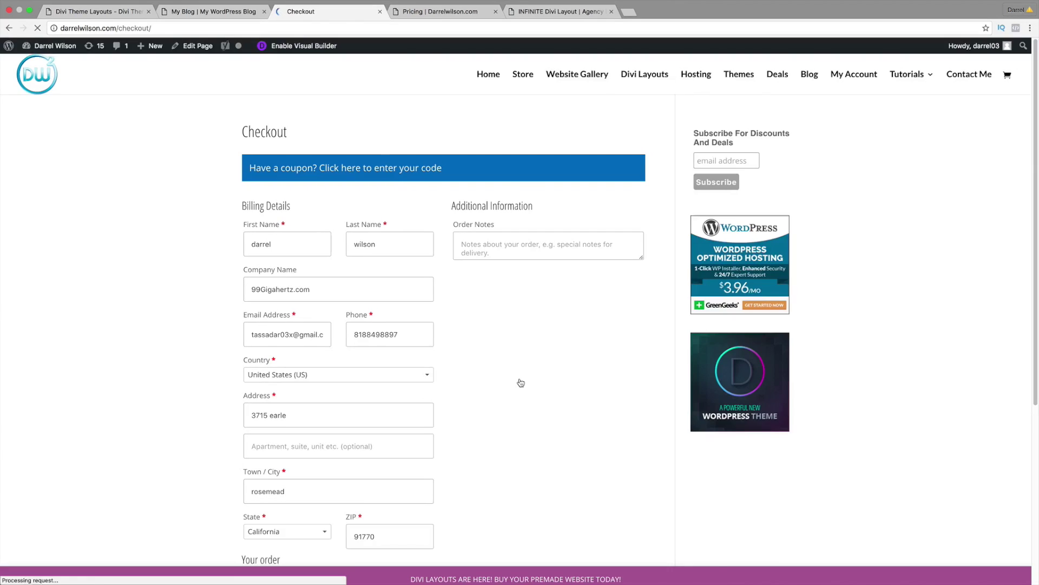
pyautogui.scroll(-5, 520, 381)
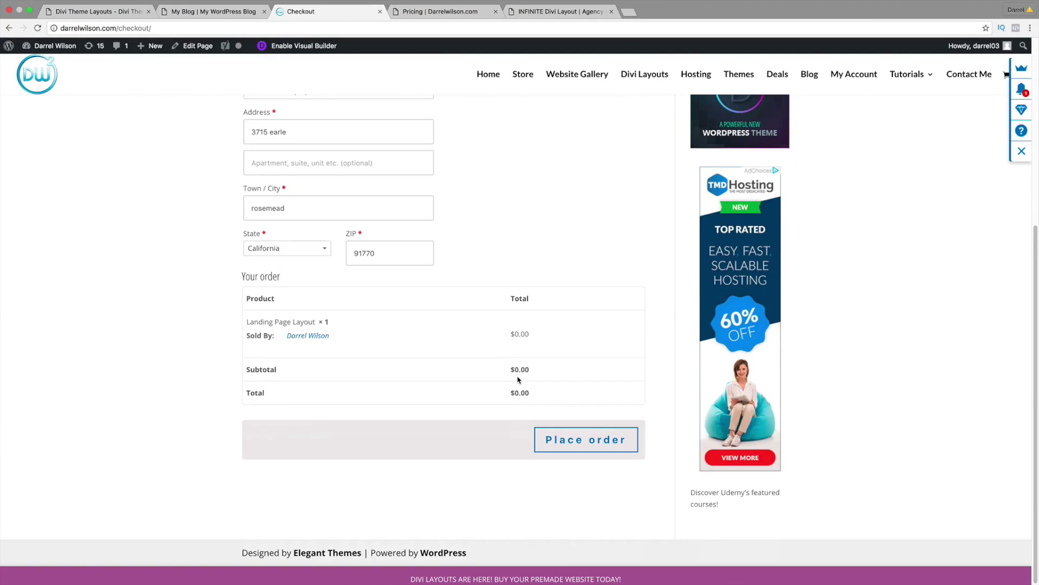
pyautogui.click(609, 439)
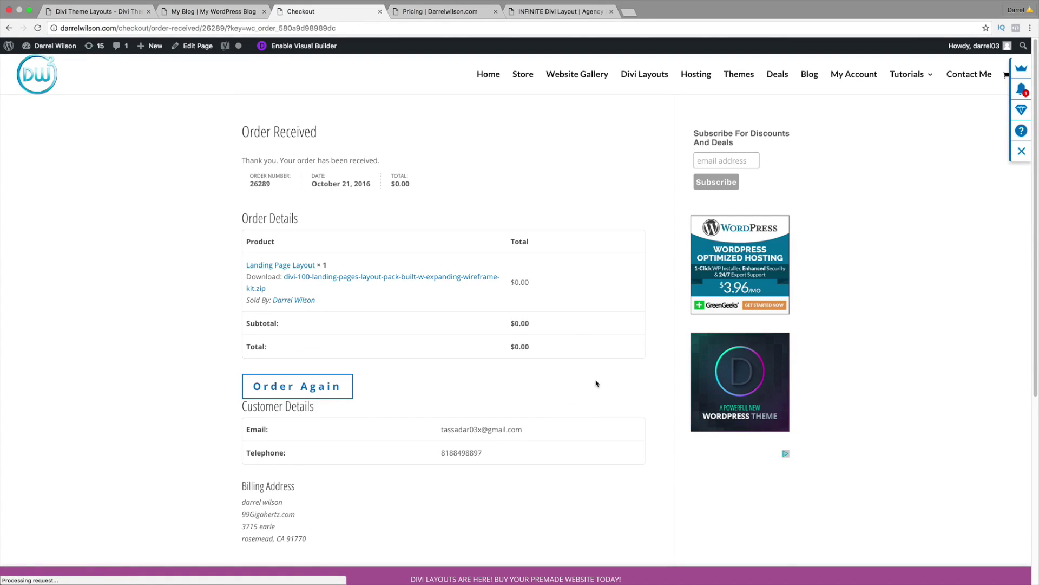
pyautogui.click(302, 278)
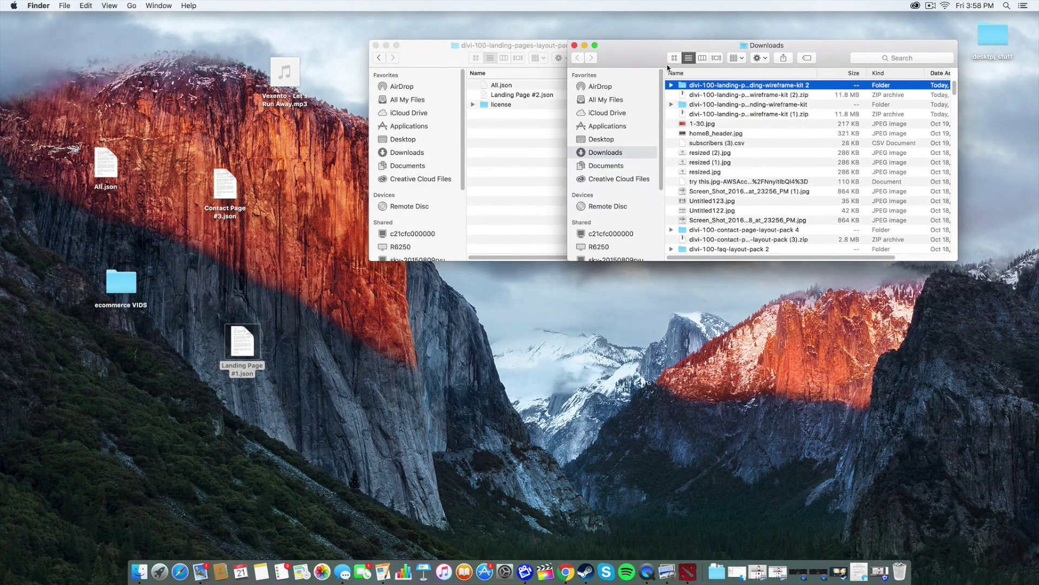
# Open the unpacked landing-page kit folder and drag Landing Page #2.json onto the desktop.
pyautogui.moveTo(668, 66); pyautogui.dragTo(455, 94)
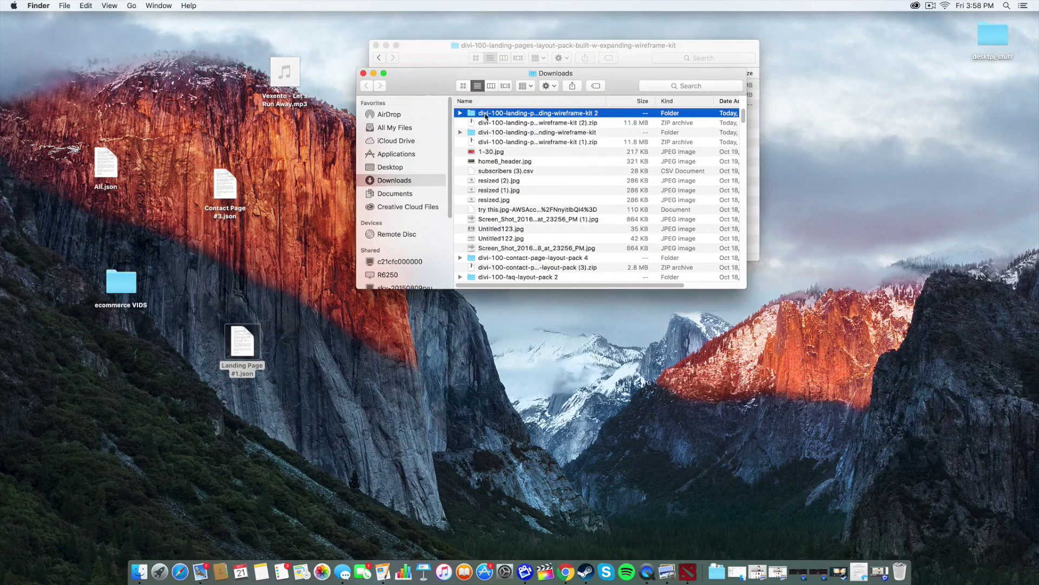
pyautogui.doubleClick(486, 113)
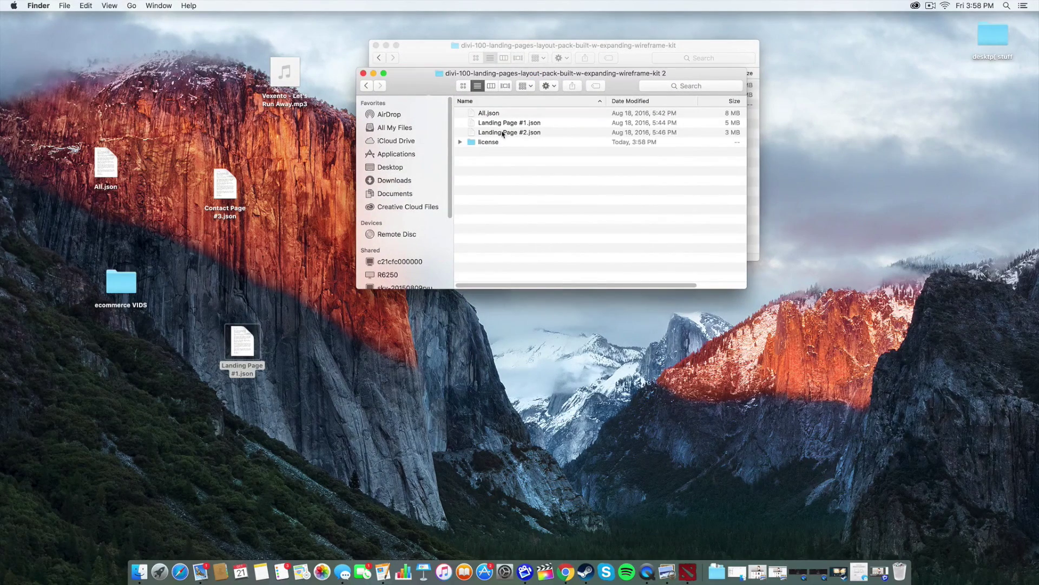
pyautogui.click(506, 135)
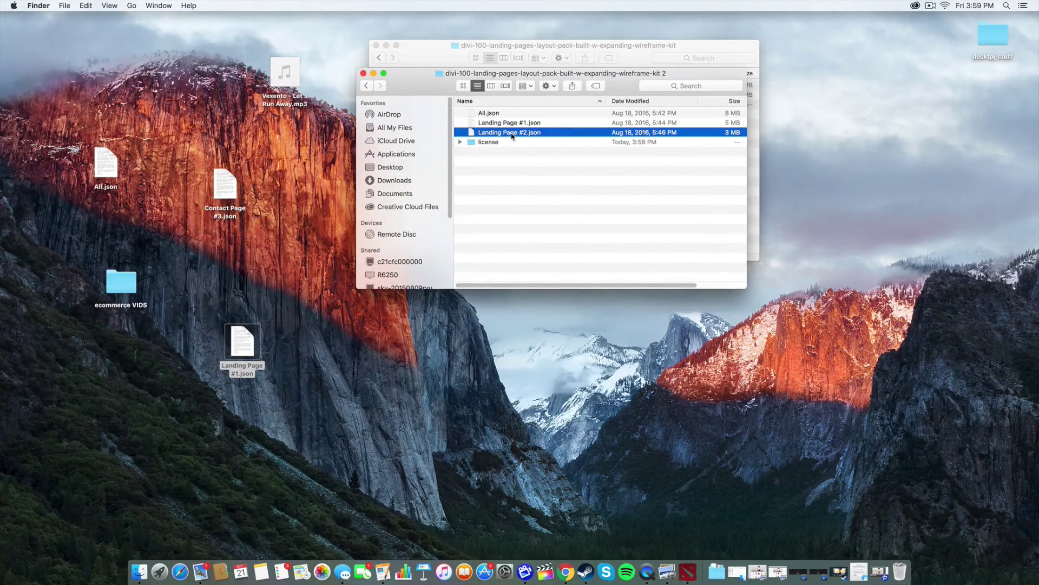
pyautogui.moveTo(511, 135); pyautogui.dragTo(547, 404)
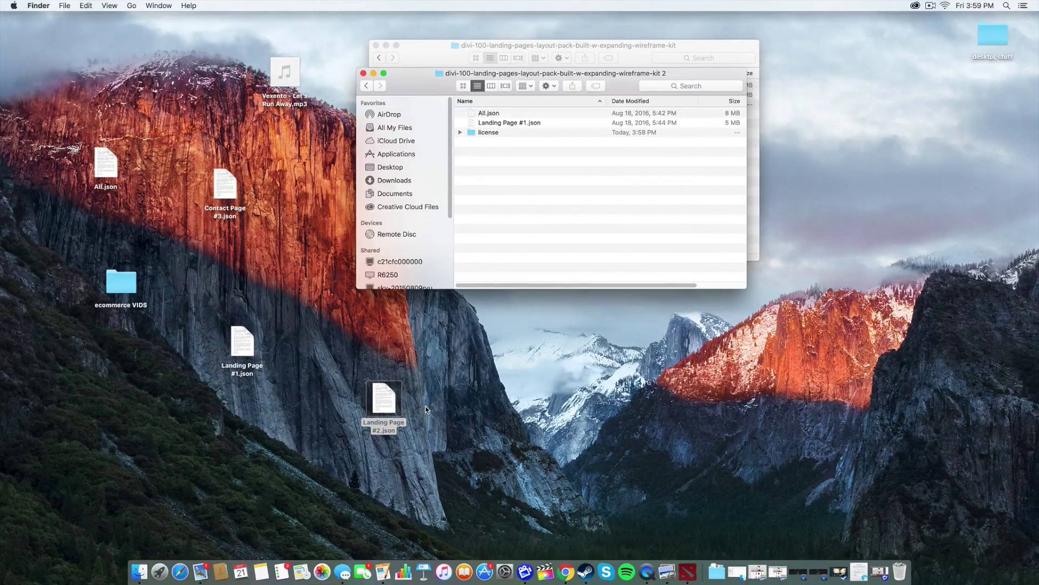
# Back in Chrome, go from the site's admin dashboard to Divi > Divi Library.
pyautogui.click(566, 571)
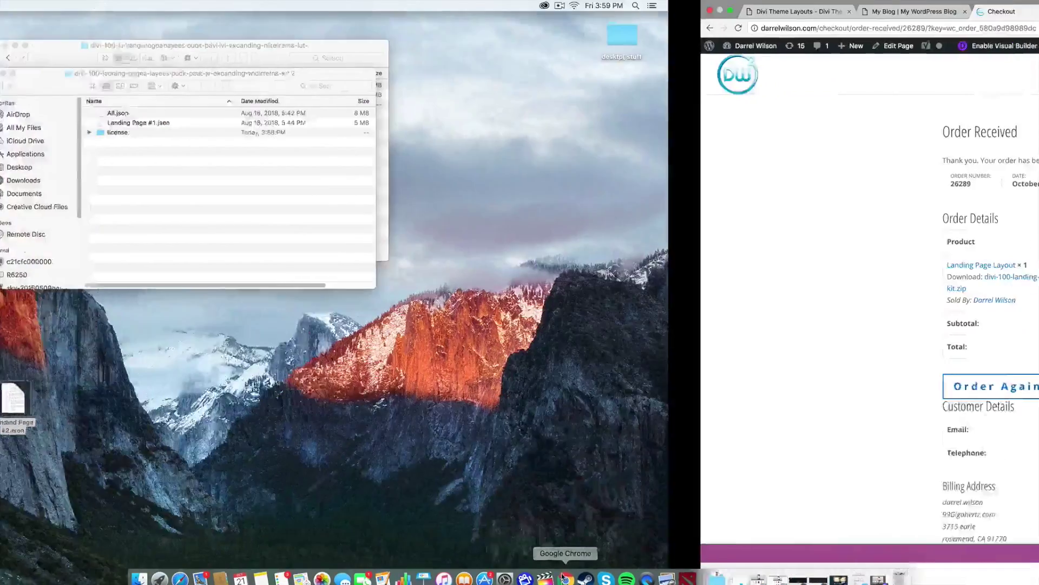
pyautogui.click(455, 15)
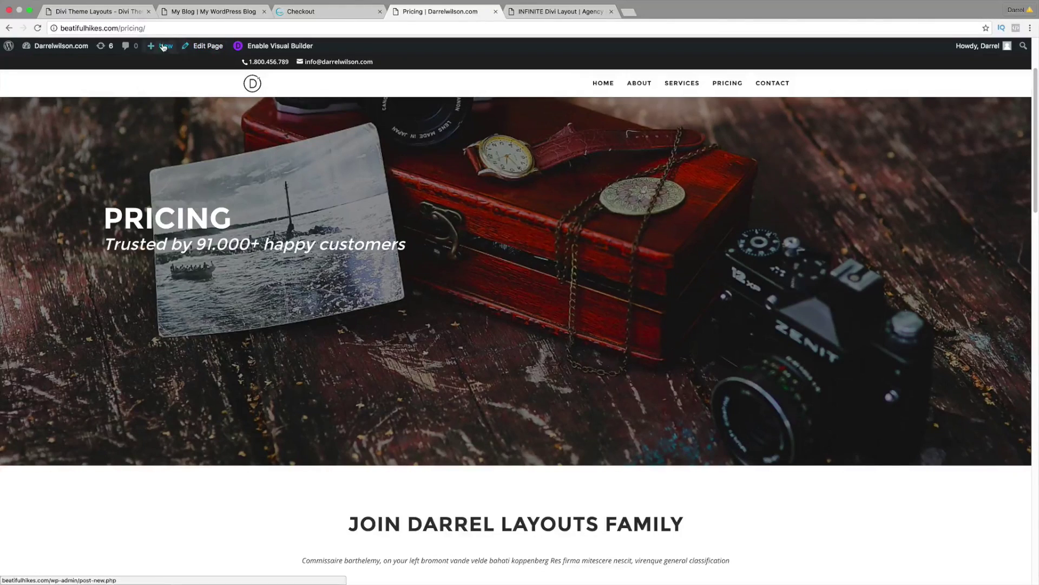
pyautogui.moveTo(161, 47)
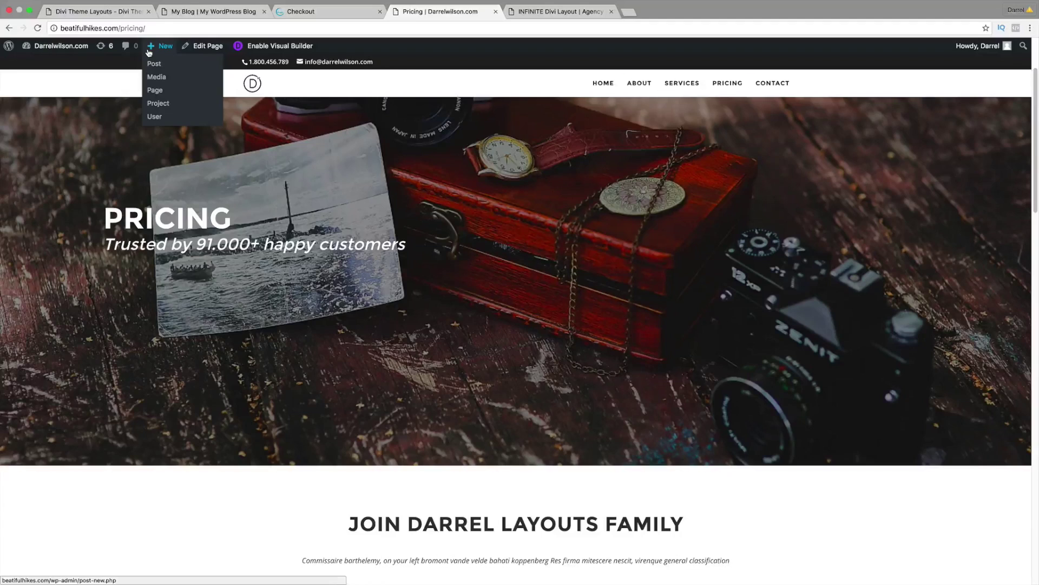
pyautogui.moveTo(59, 46)
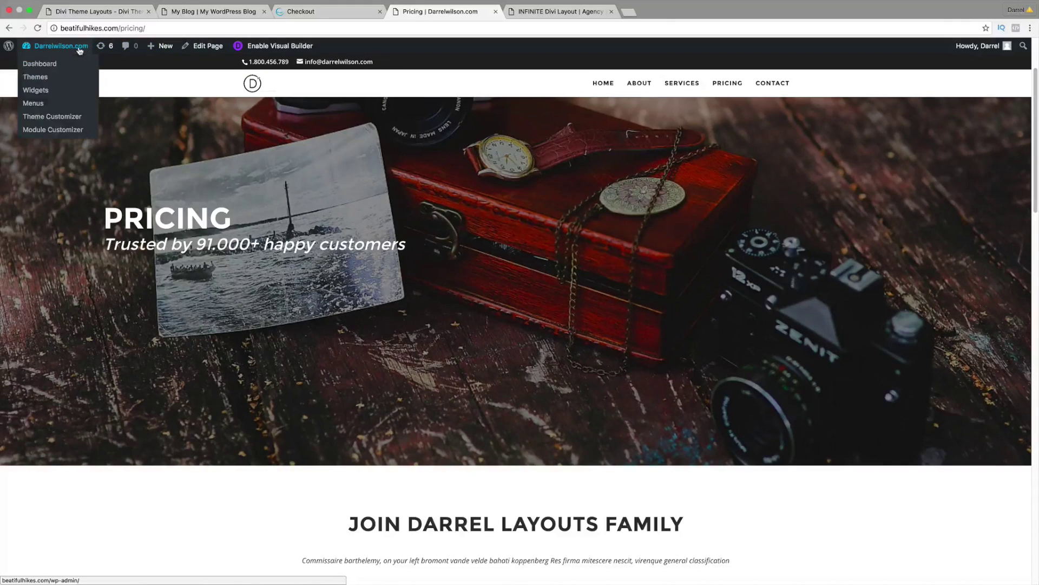
pyautogui.click(69, 66)
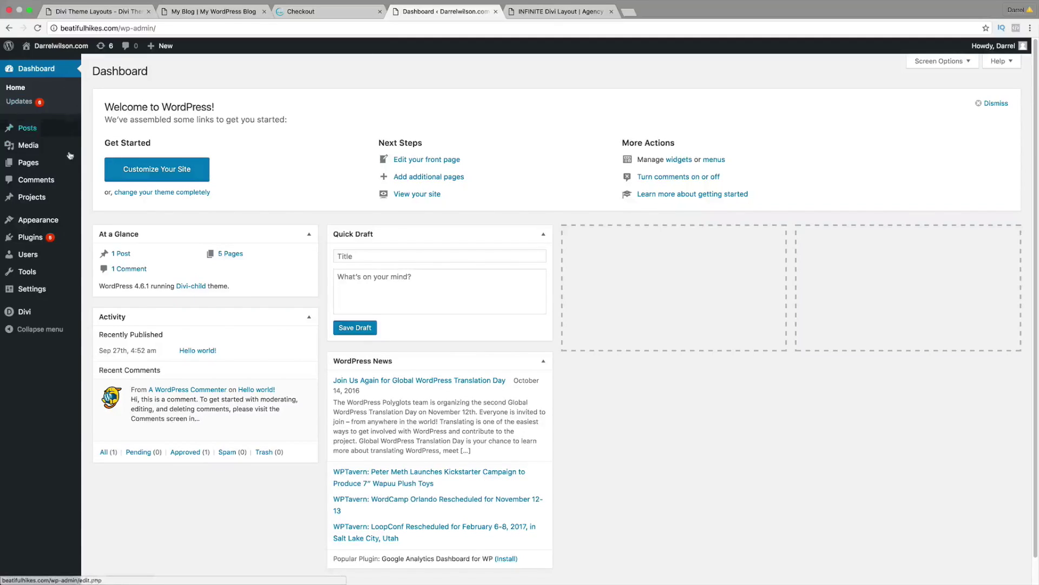
pyautogui.moveTo(56, 317)
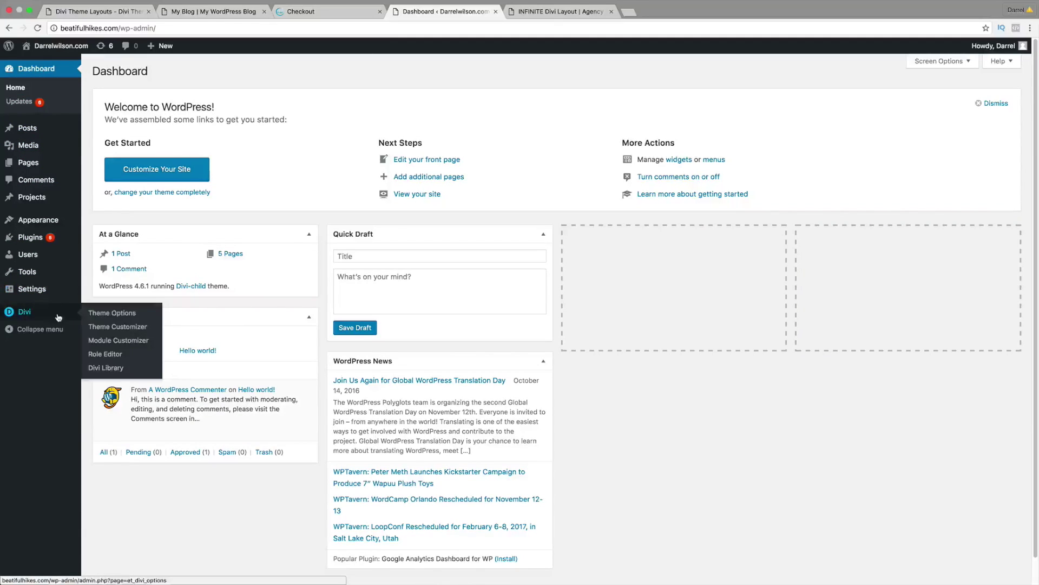
pyautogui.click(119, 368)
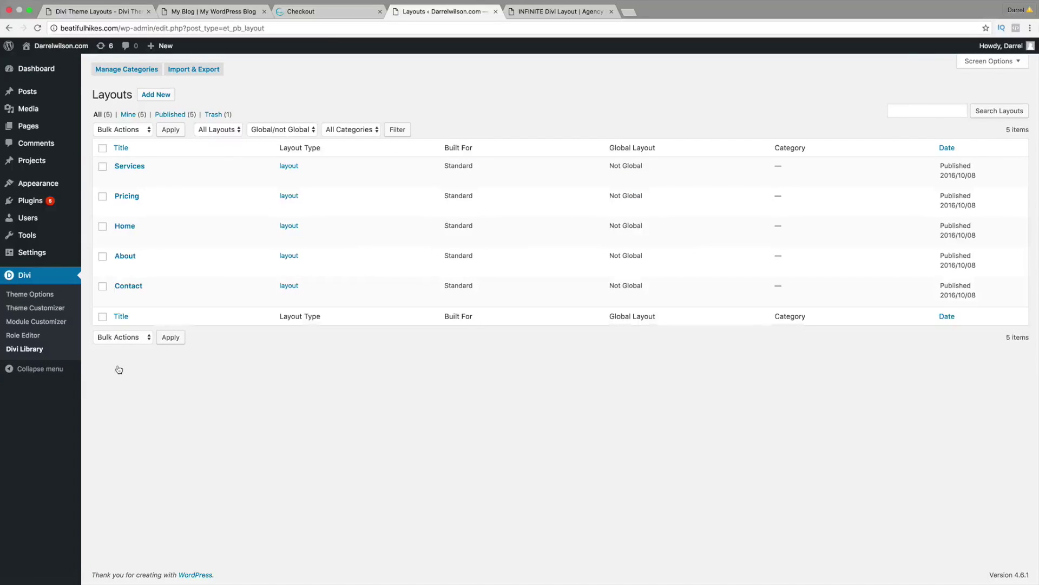
# Import Landing Page #2.json through the Divi Library's Import & Export dialog.
pyautogui.click(200, 73)
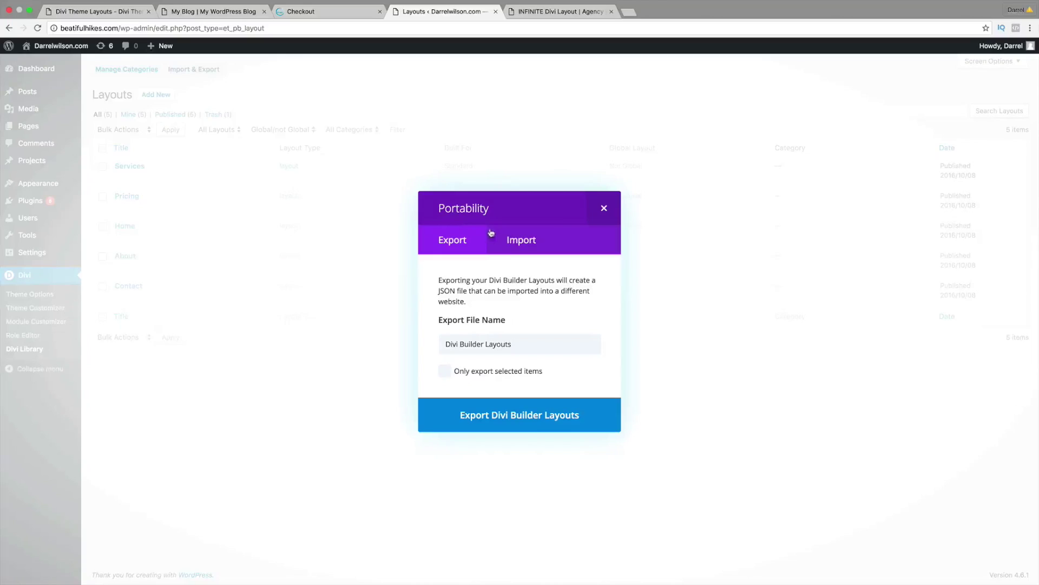
pyautogui.click(521, 240)
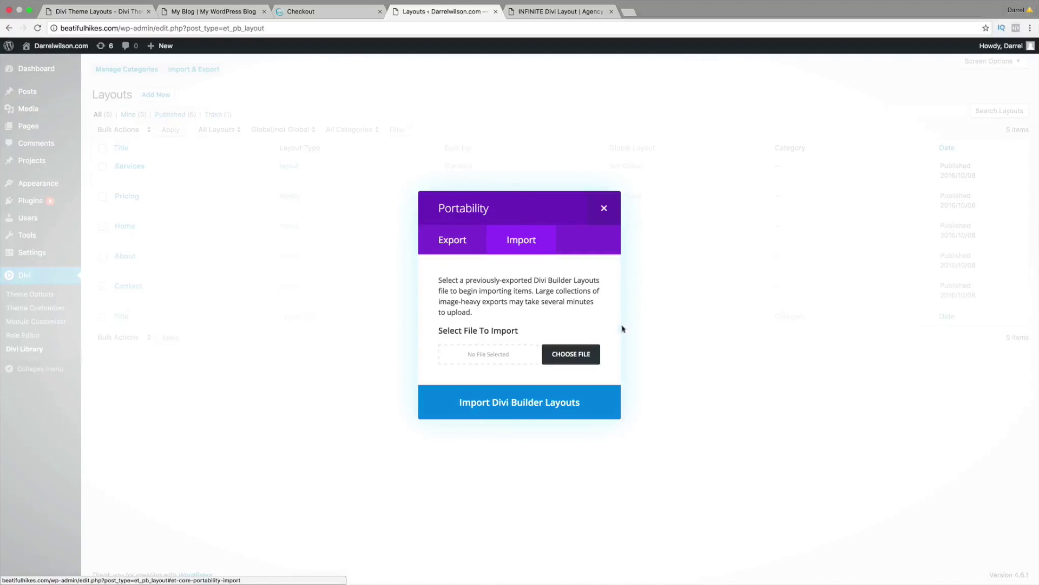
pyautogui.click(581, 355)
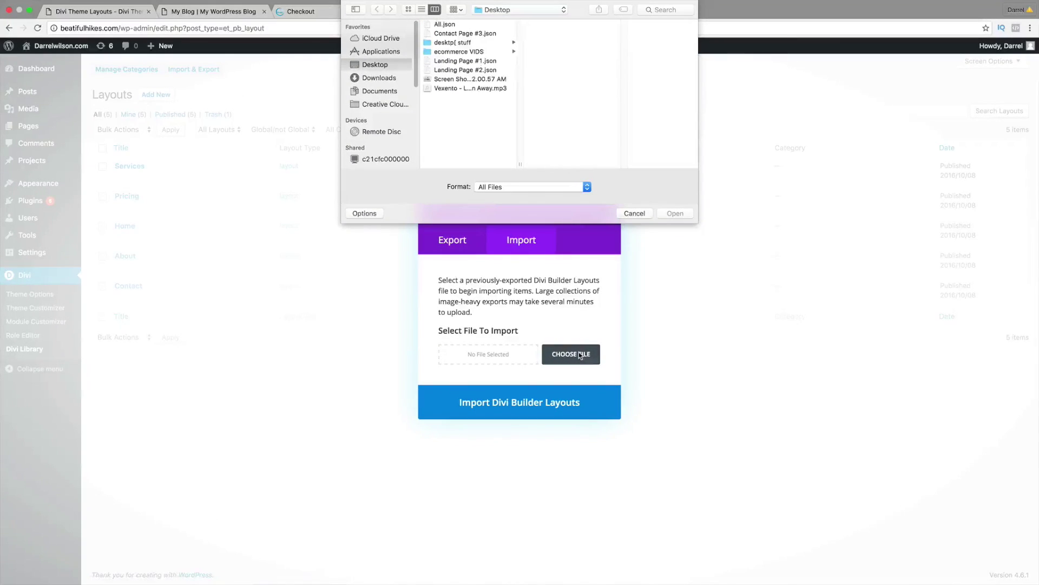
pyautogui.click(487, 70)
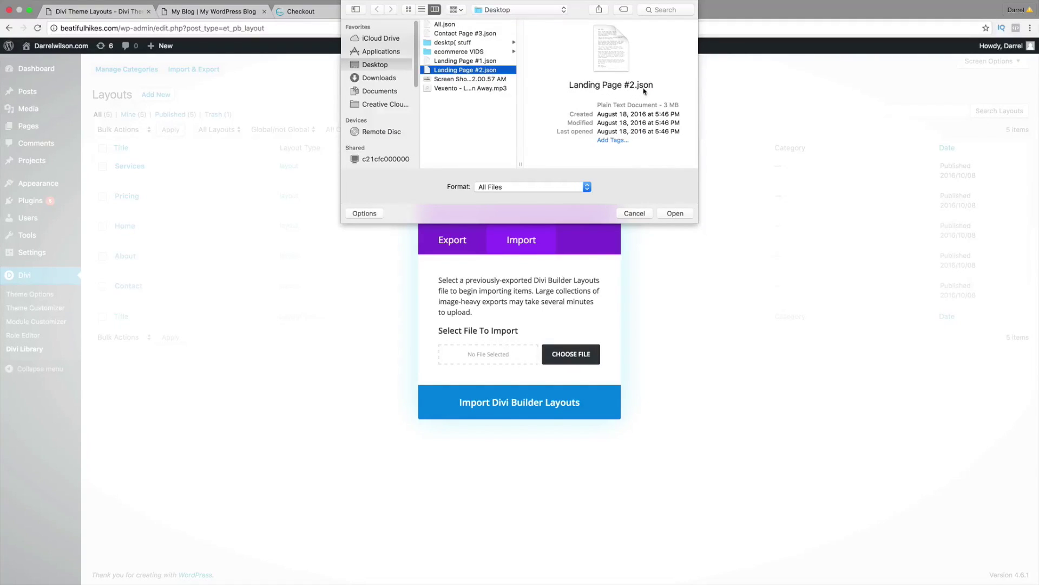
pyautogui.click(675, 214)
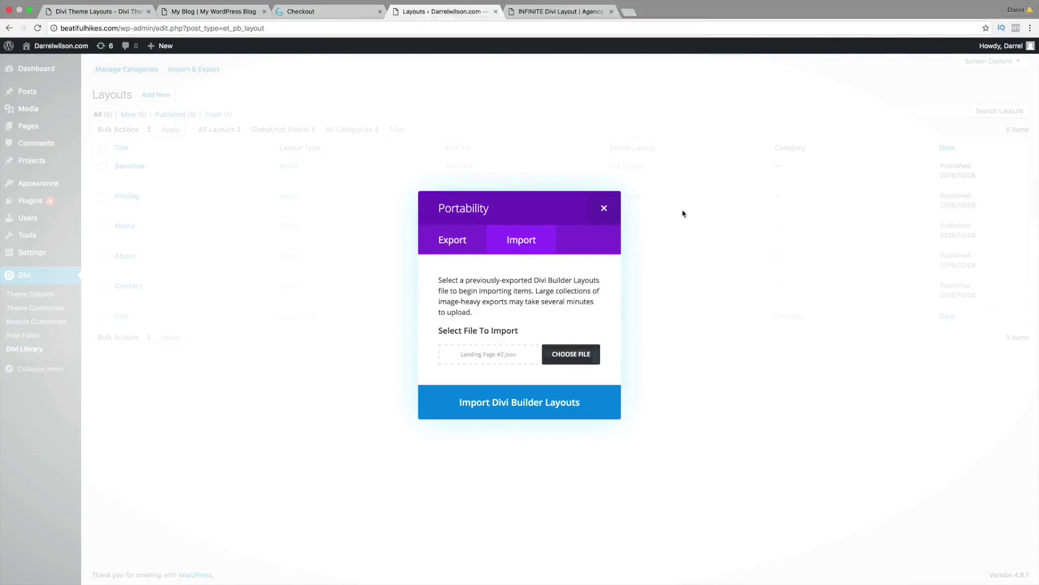
pyautogui.click(508, 400)
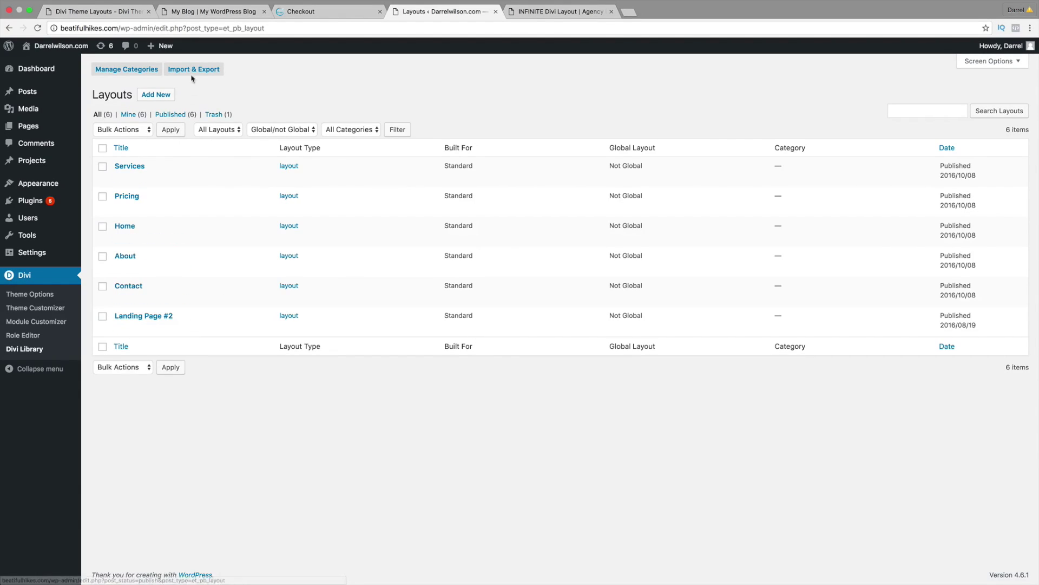
# Create a new page titled 'test', enable the Divi Builder, and add one full-width column row.
pyautogui.moveTo(171, 50)
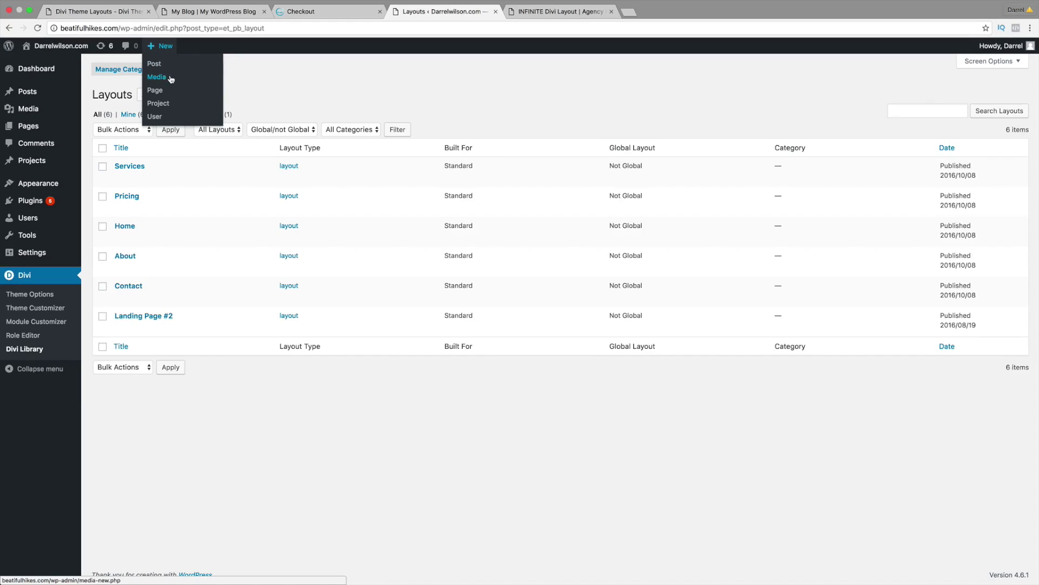
pyautogui.click(168, 92)
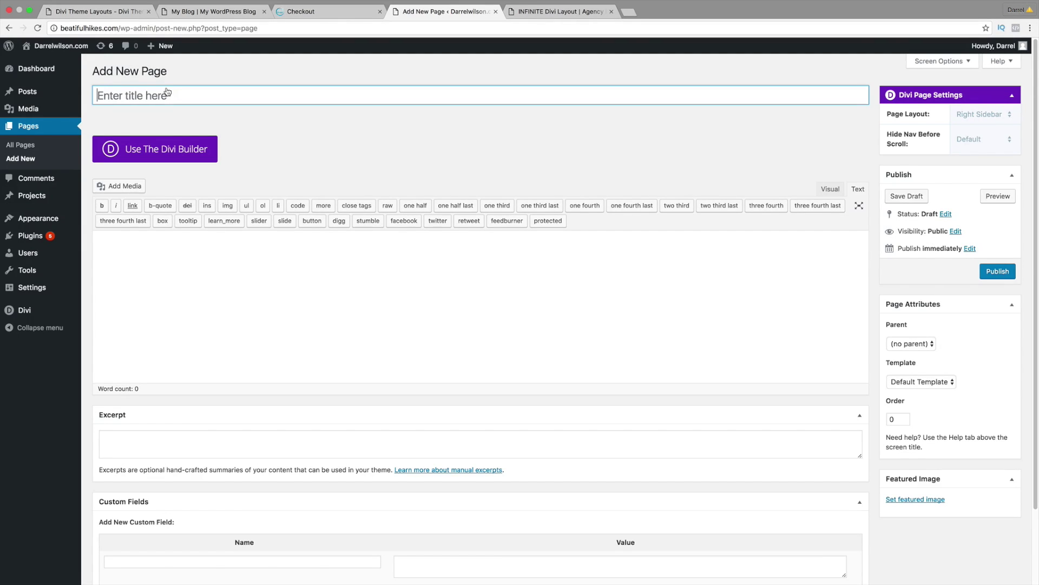
pyautogui.click(177, 148)
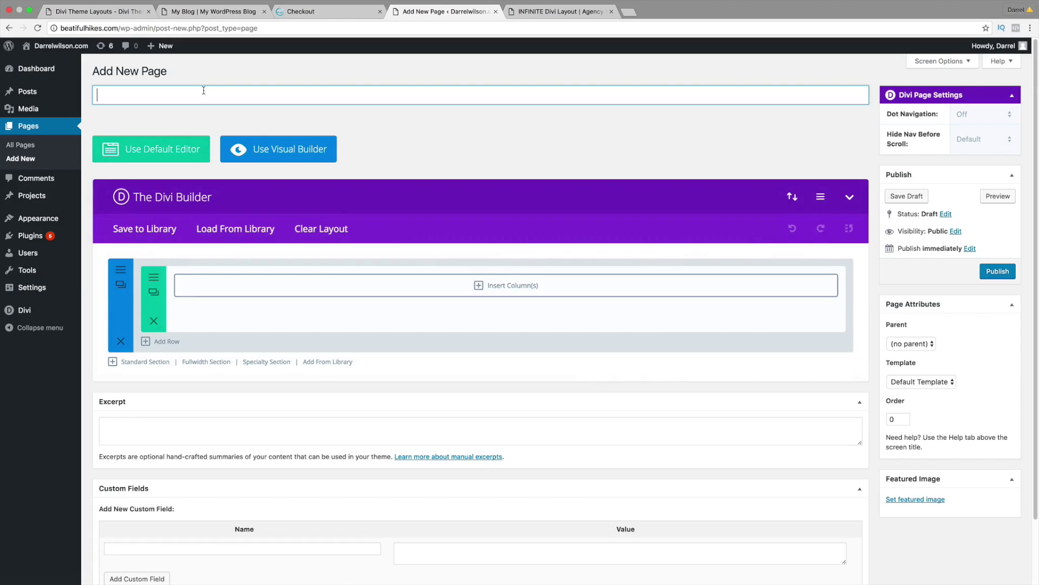
pyautogui.write('Test')
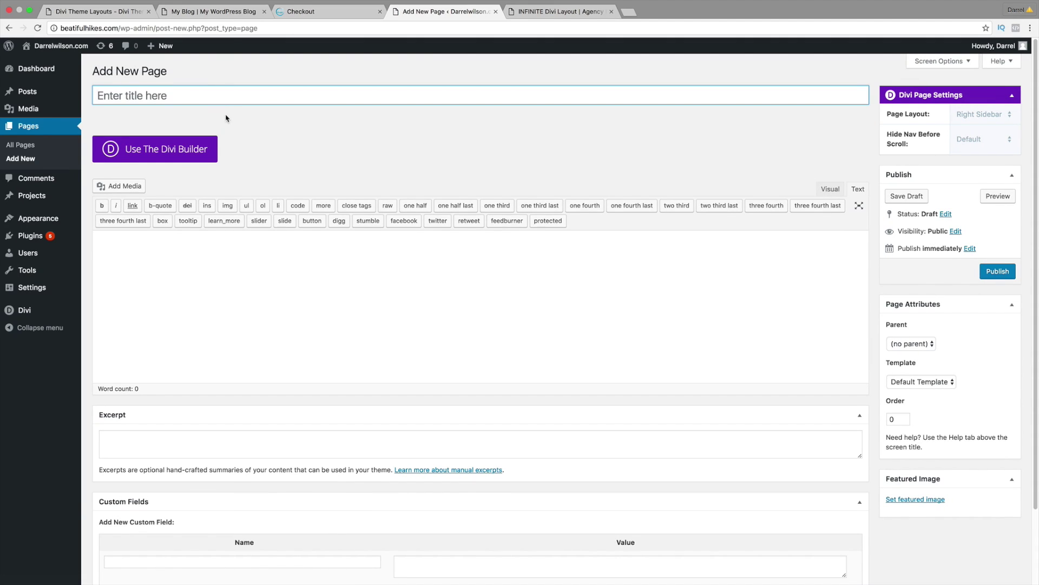
pyautogui.write('test')
pyautogui.click(206, 147)
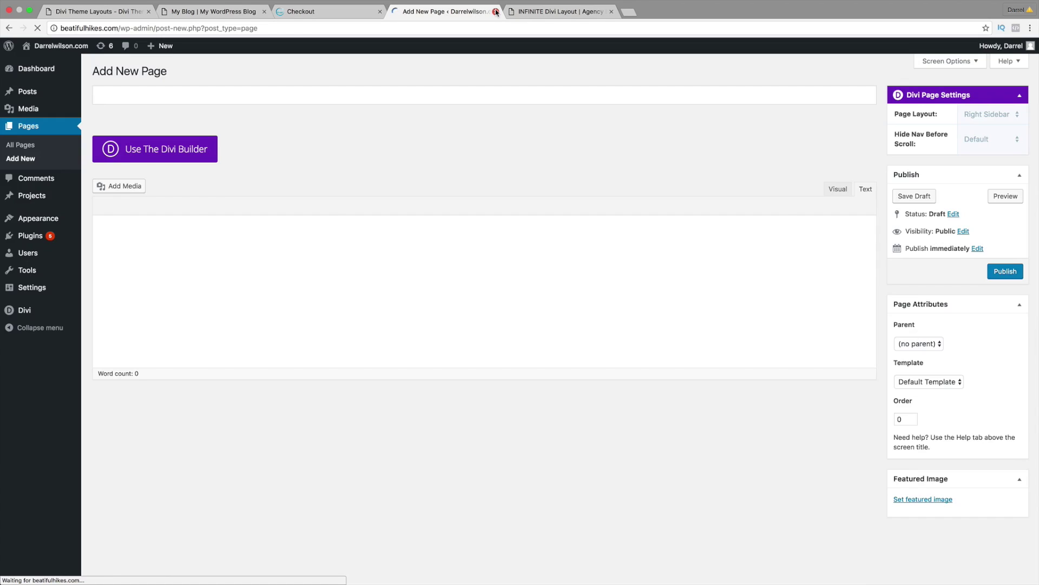
pyautogui.write('test')
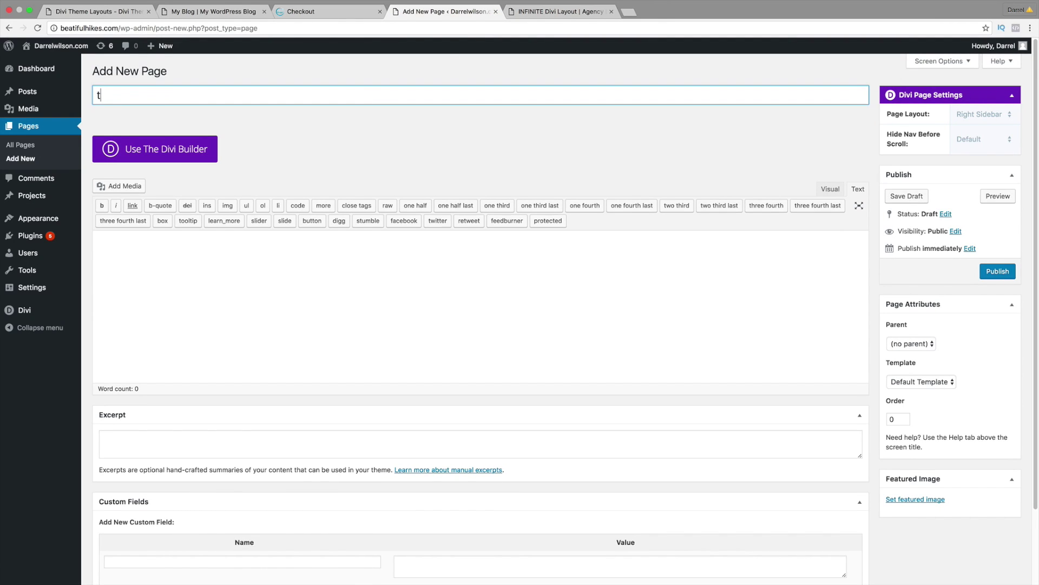
pyautogui.click(198, 155)
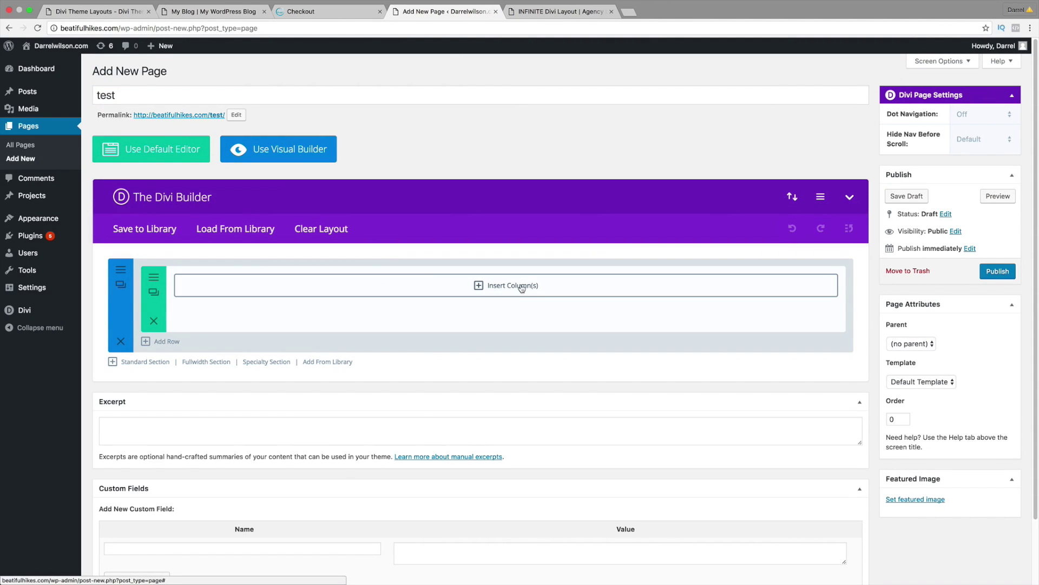
pyautogui.click(529, 285)
pyautogui.click(402, 204)
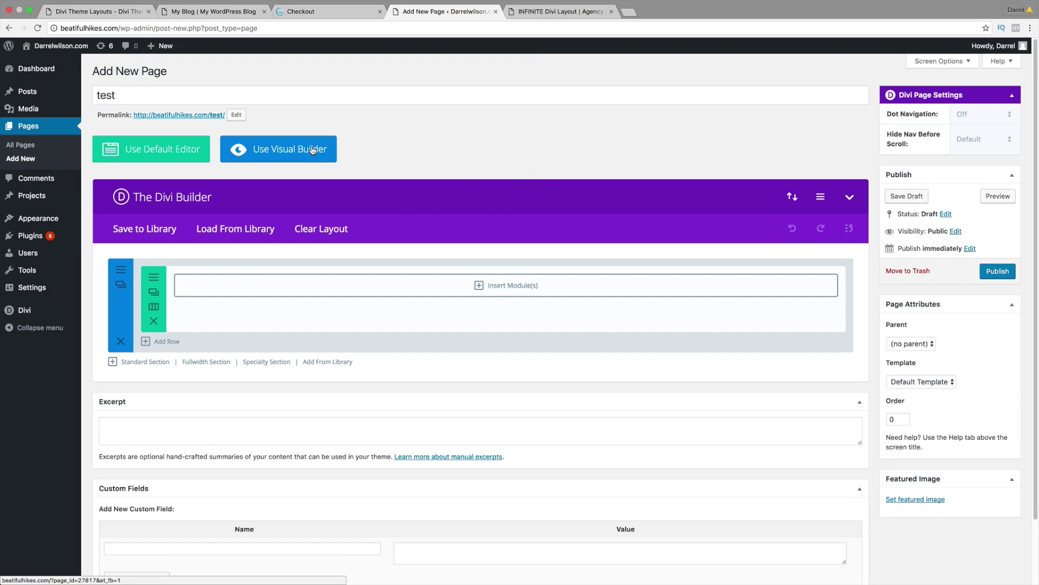
# In the Visual Builder, load Landing Page #2 from the library without replacing existing content.
pyautogui.click(295, 154)
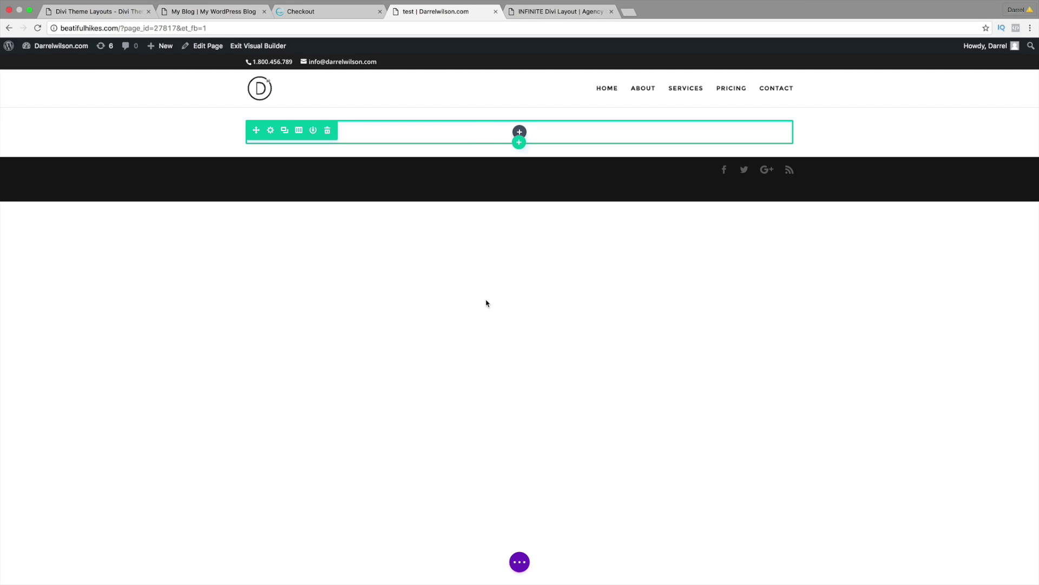
pyautogui.click(521, 562)
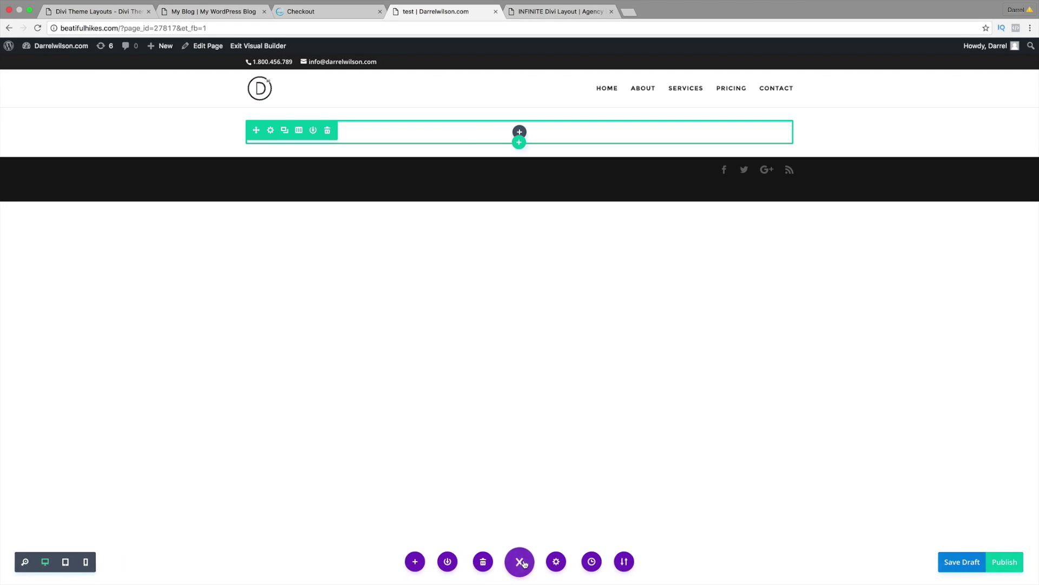
pyautogui.click(418, 562)
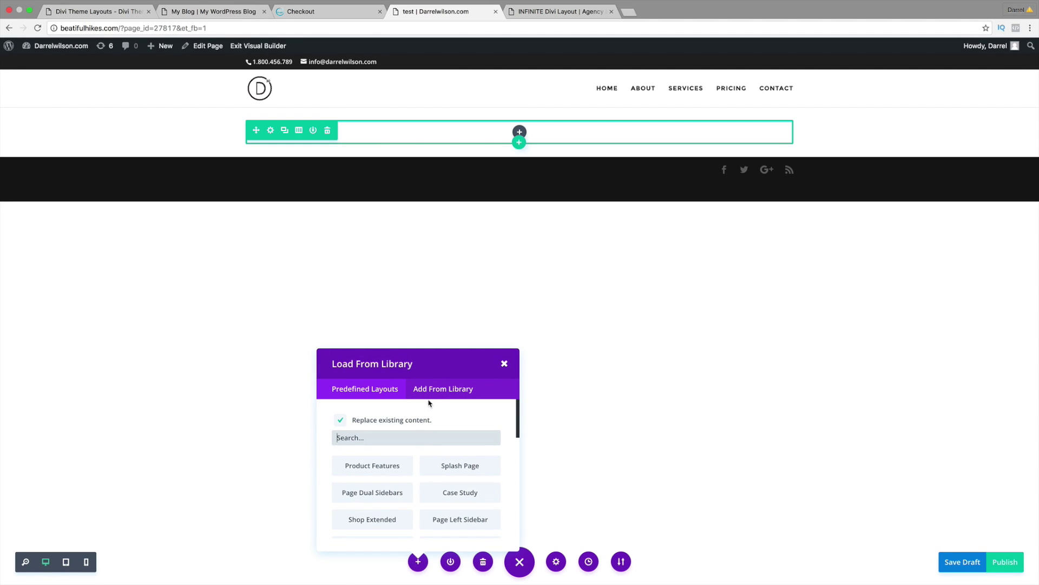
pyautogui.click(435, 391)
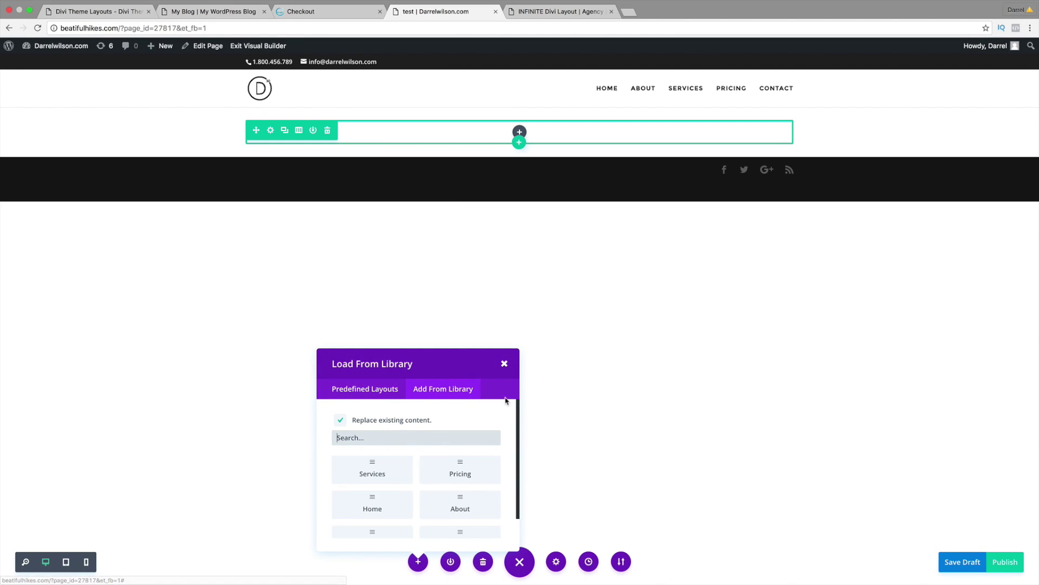
pyautogui.click(340, 422)
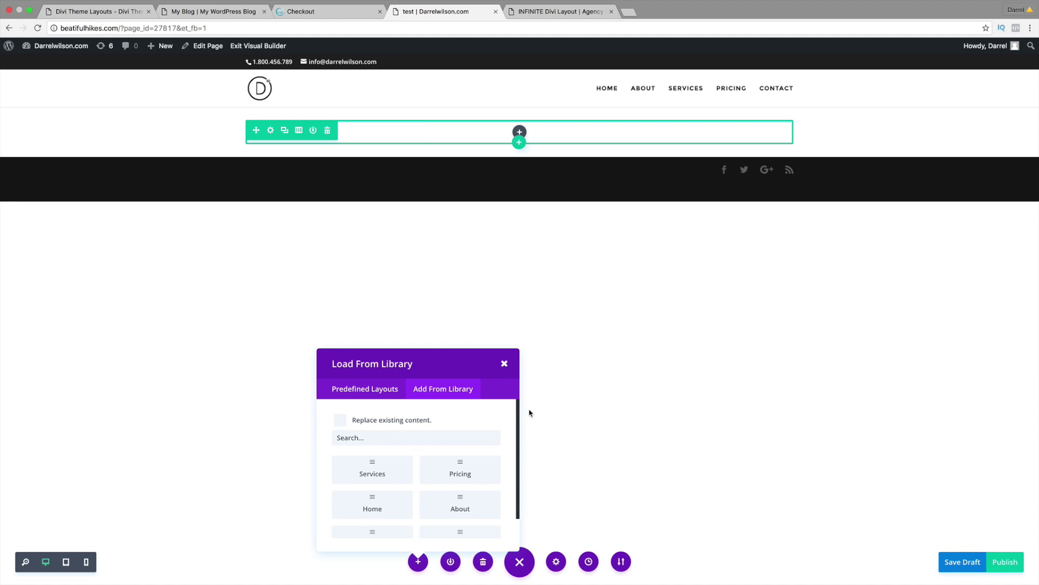
pyautogui.scroll(-2, 520, 428)
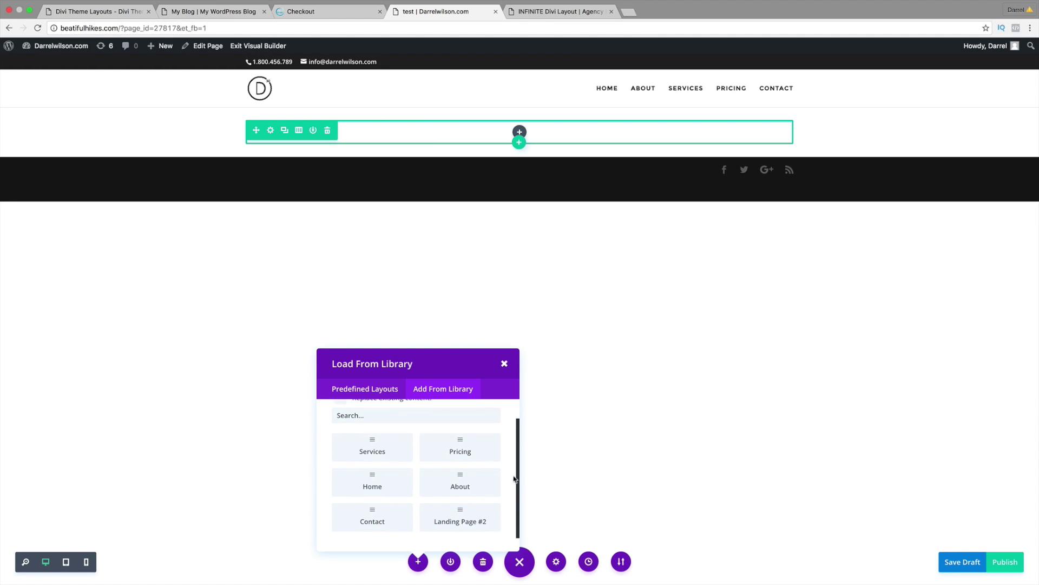
pyautogui.click(462, 520)
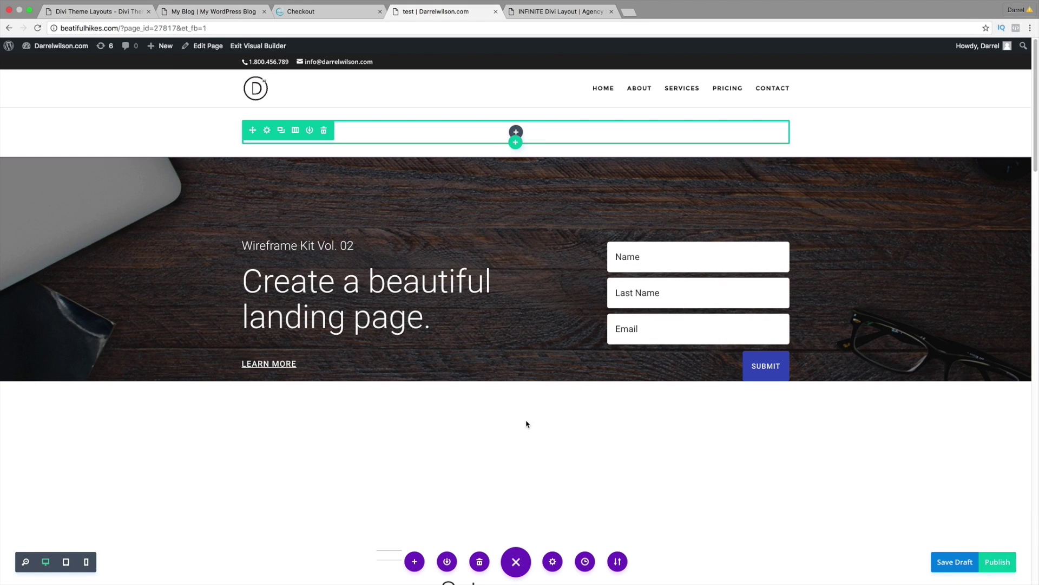
pyautogui.scroll(-5, 541, 292)
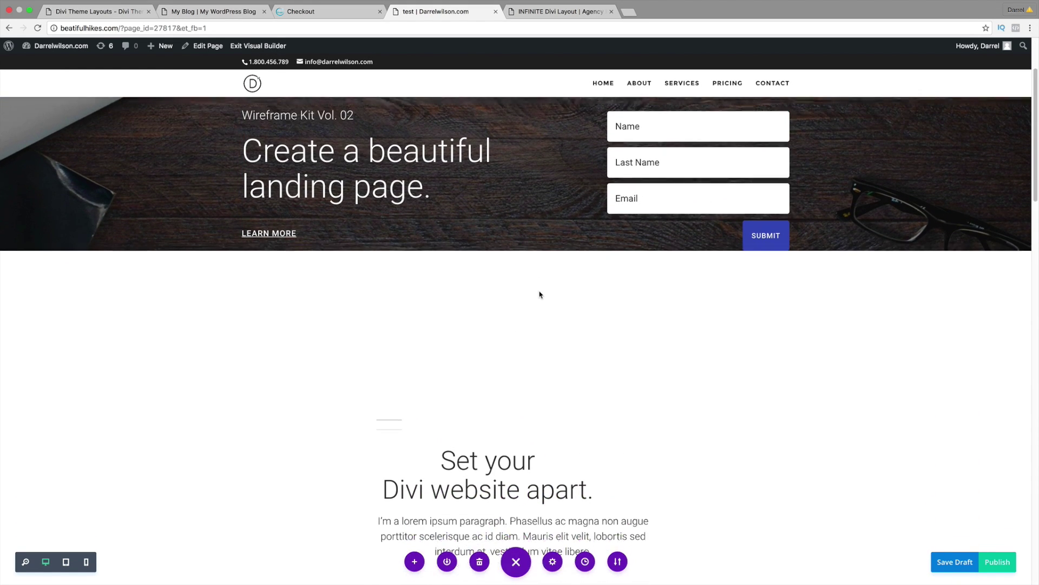
pyautogui.scroll(-12, 540, 293)
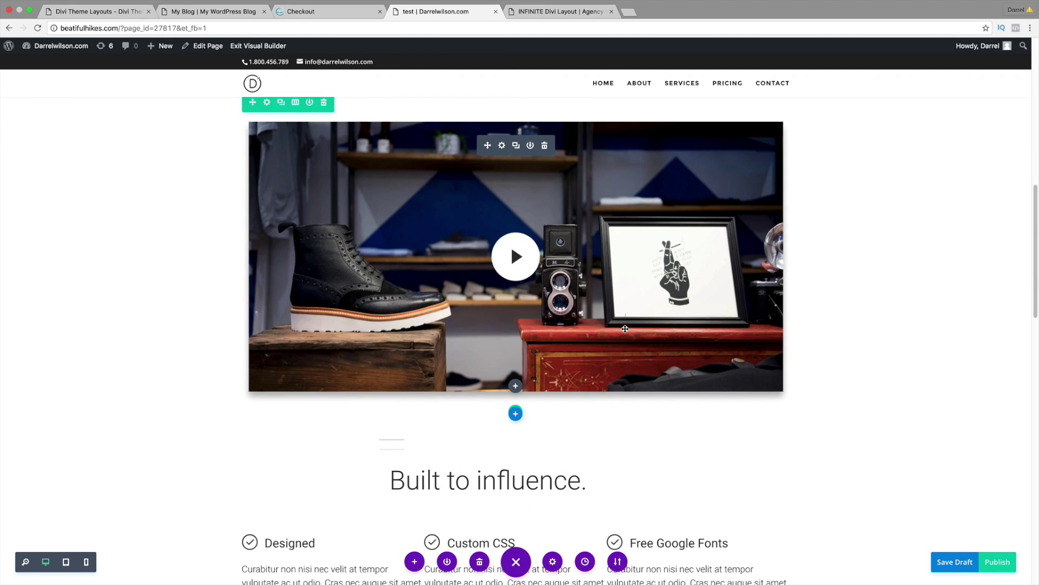
pyautogui.scroll(-9, 625, 329)
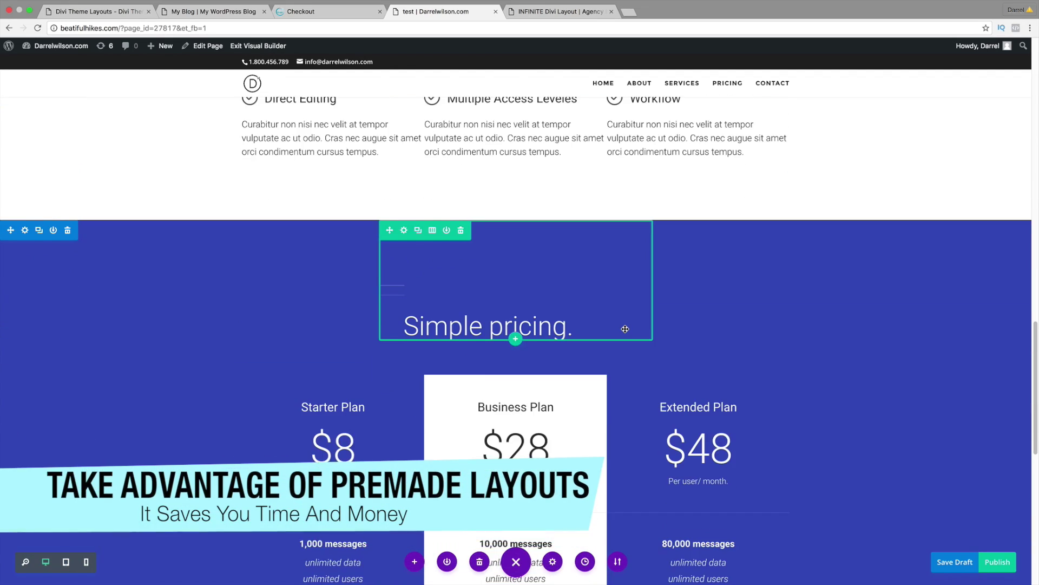
pyautogui.scroll(-8, 631, 345)
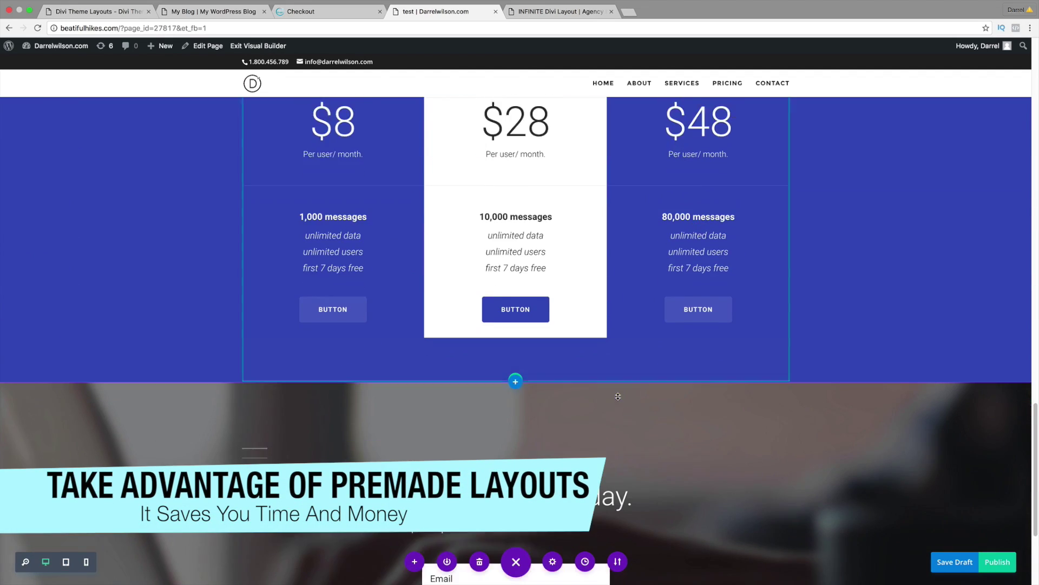
pyautogui.scroll(8, 623, 404)
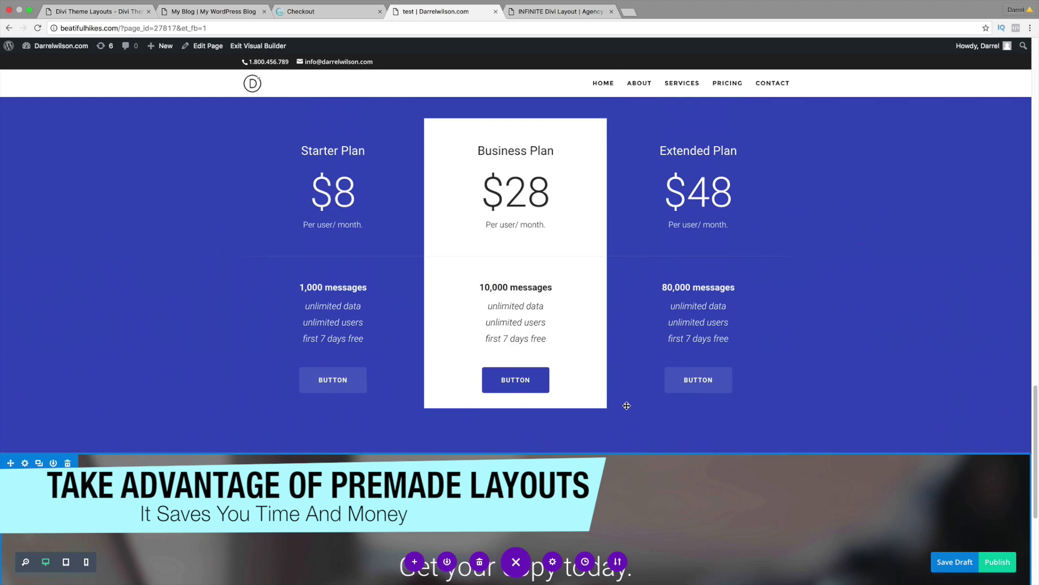
pyautogui.scroll(15, 626, 405)
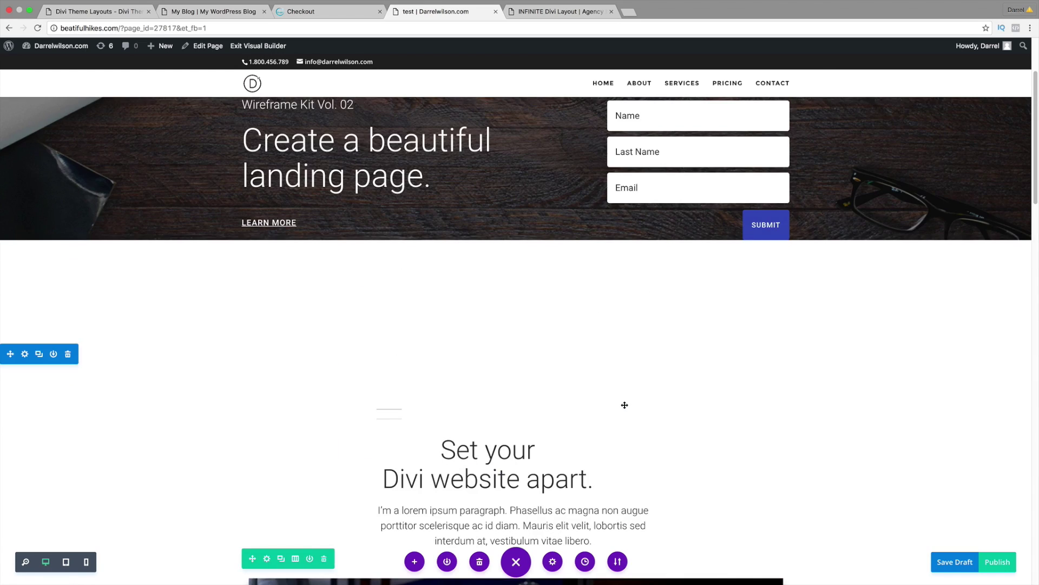
pyautogui.scroll(3, 517, 323)
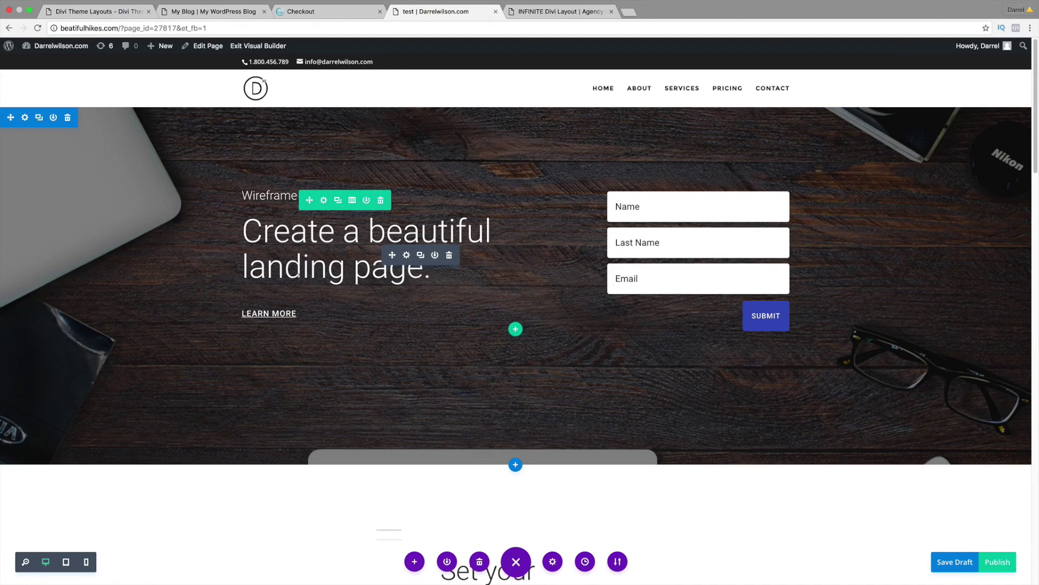
# Bring up the Divi Theme Layouts page and scroll to the free Divi 3.0 packs, starting at Day 98.
pyautogui.click(98, 12)
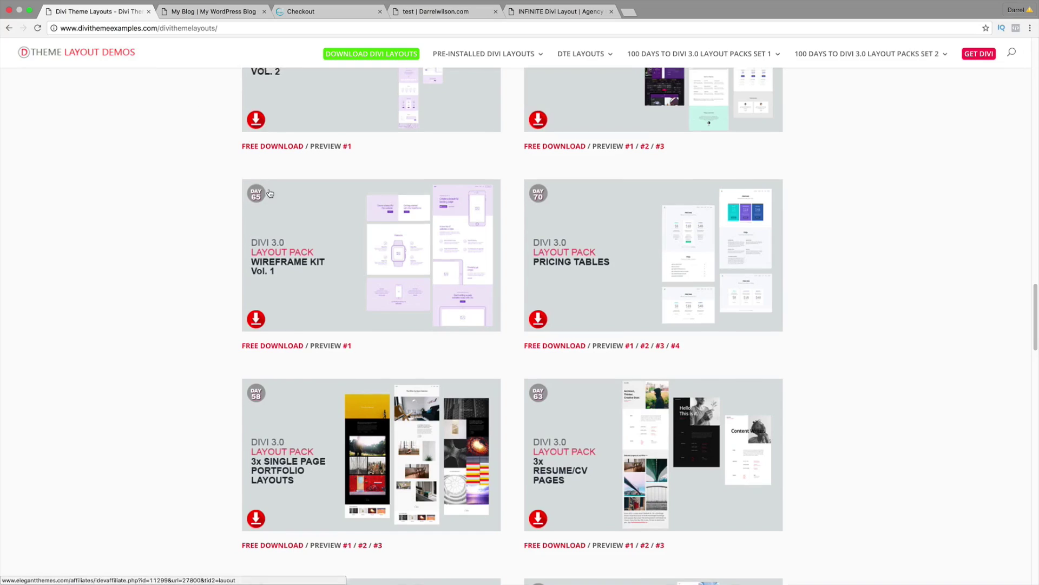
pyautogui.scroll(20, 269, 193)
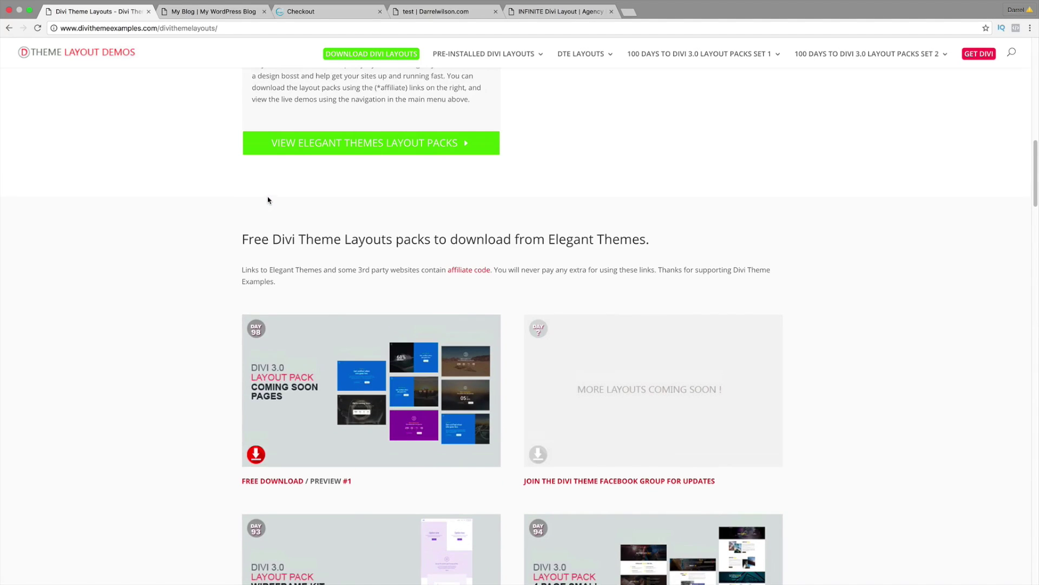
pyautogui.scroll(-1, 269, 199)
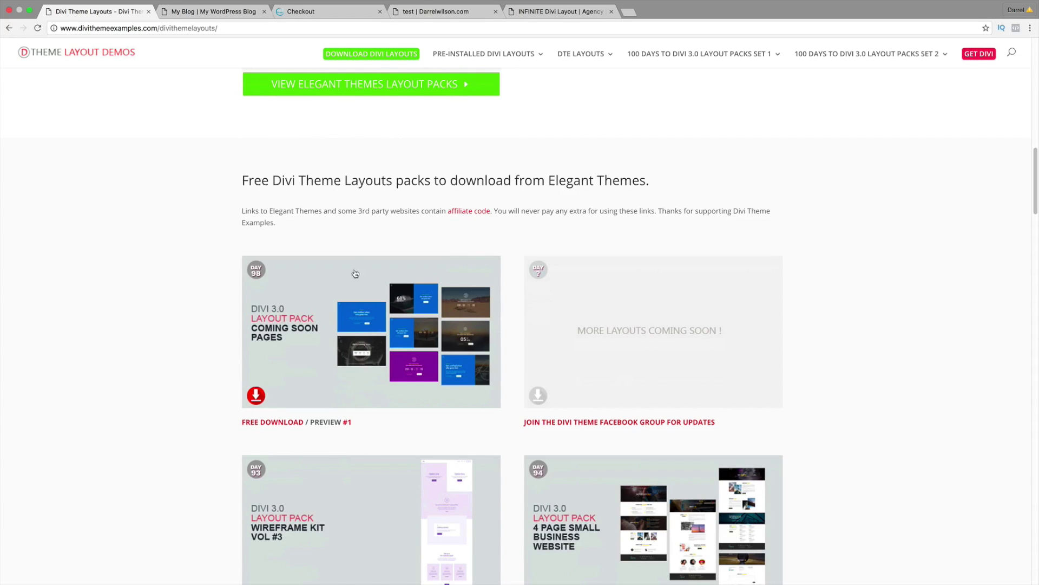
pyautogui.scroll(-1, 366, 350)
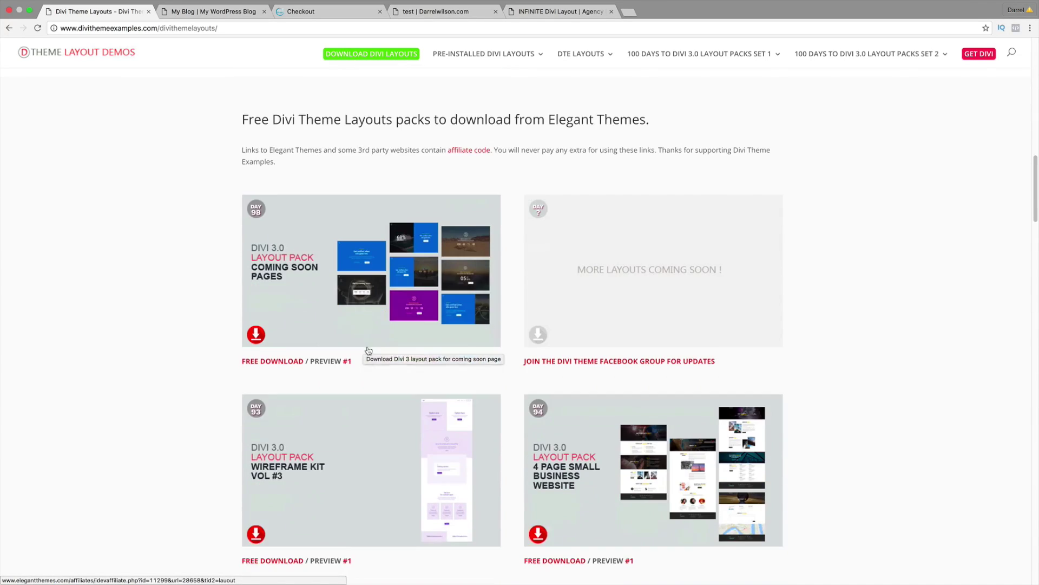
# Open the Day 98 Coming Soon Pages Layout Kit download post and read through it.
pyautogui.click(343, 271)
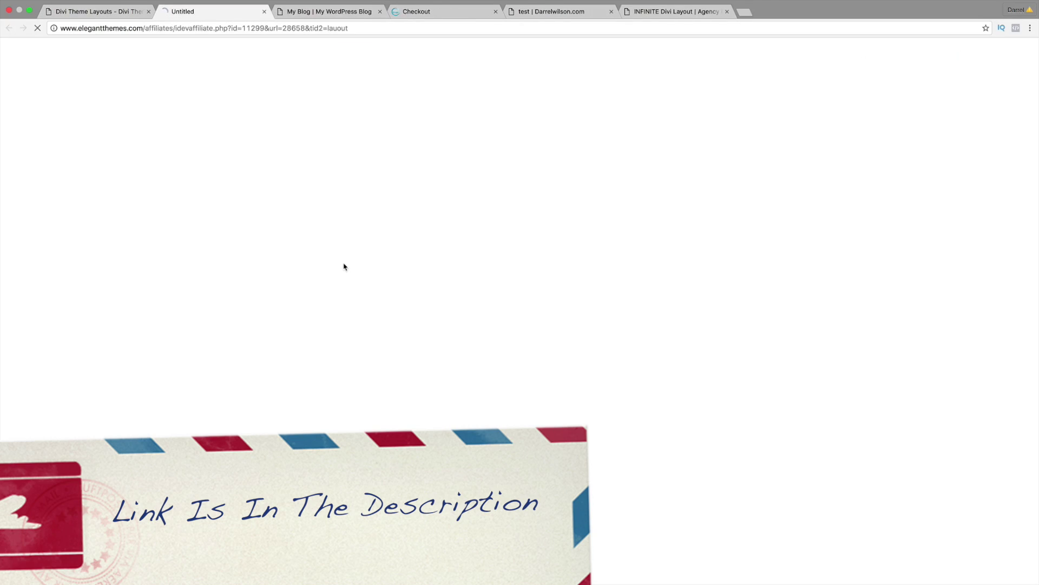
pyautogui.scroll(-3, 366, 309)
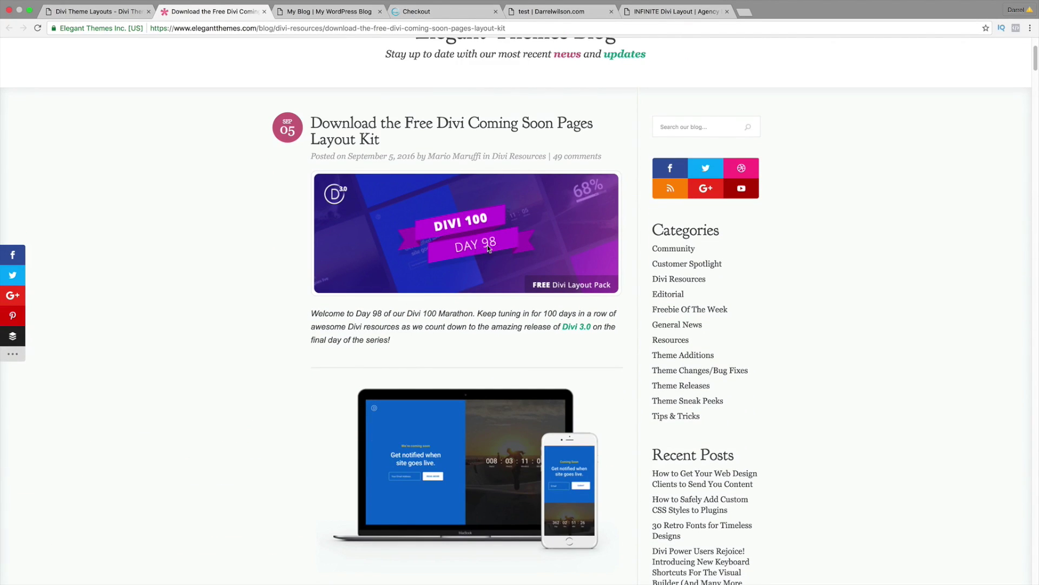
pyautogui.scroll(-10, 374, 314)
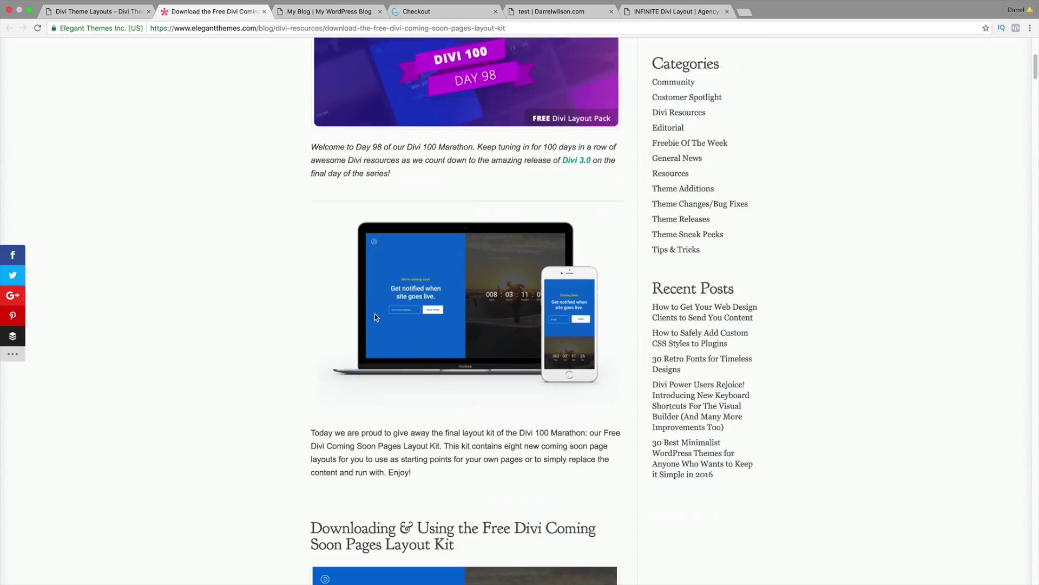
pyautogui.scroll(-3, 361, 320)
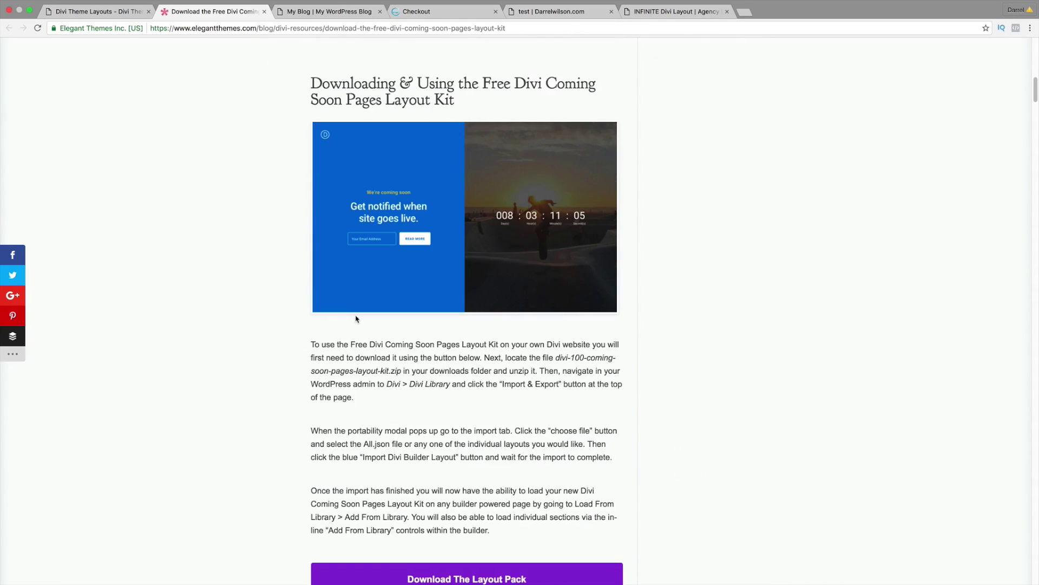
pyautogui.scroll(-3, 356, 319)
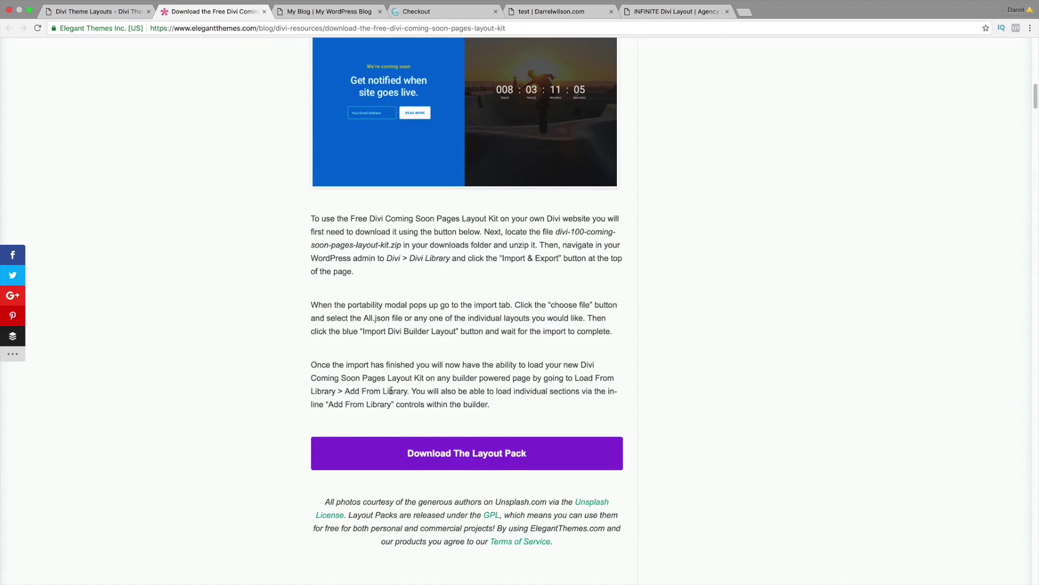
pyautogui.scroll(-2, 391, 389)
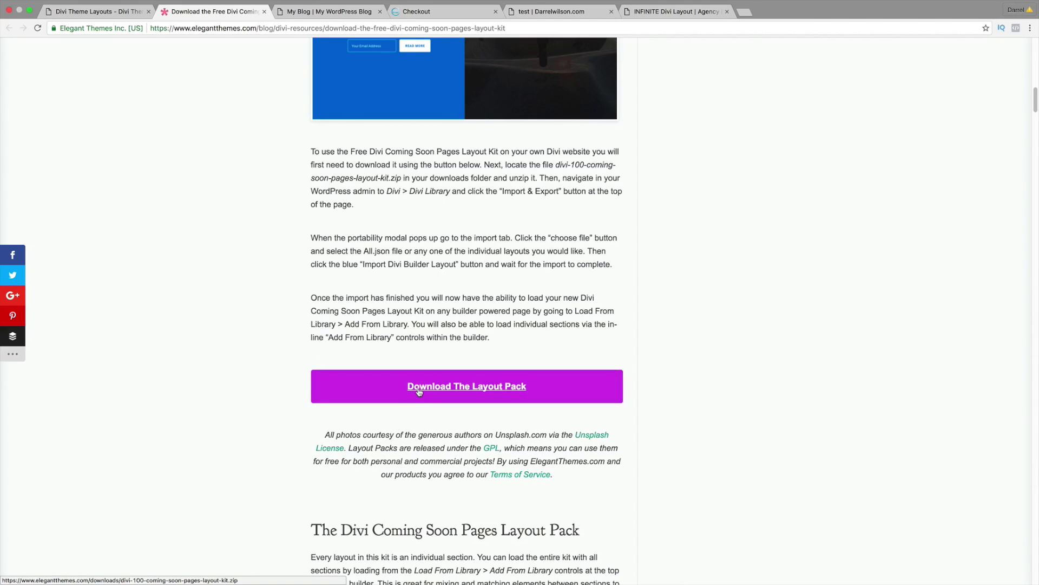
pyautogui.scroll(-8, 419, 393)
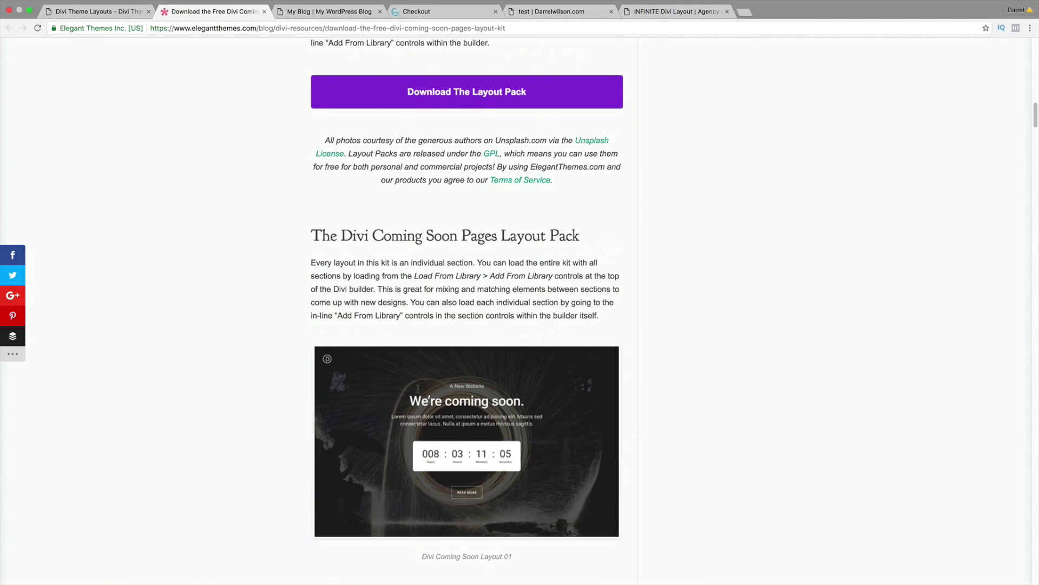
pyautogui.scroll(-2, 454, 418)
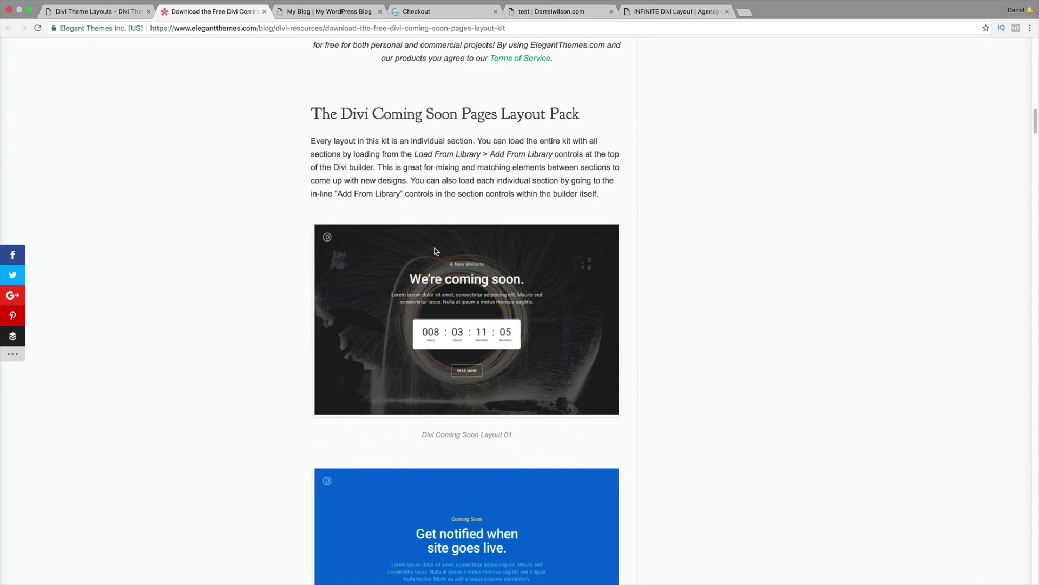
pyautogui.scroll(-2, 433, 250)
# Return to the layouts page and browse the packs from Day 84 down to Day 37 Split Screen Layouts.
pyautogui.click(131, 11)
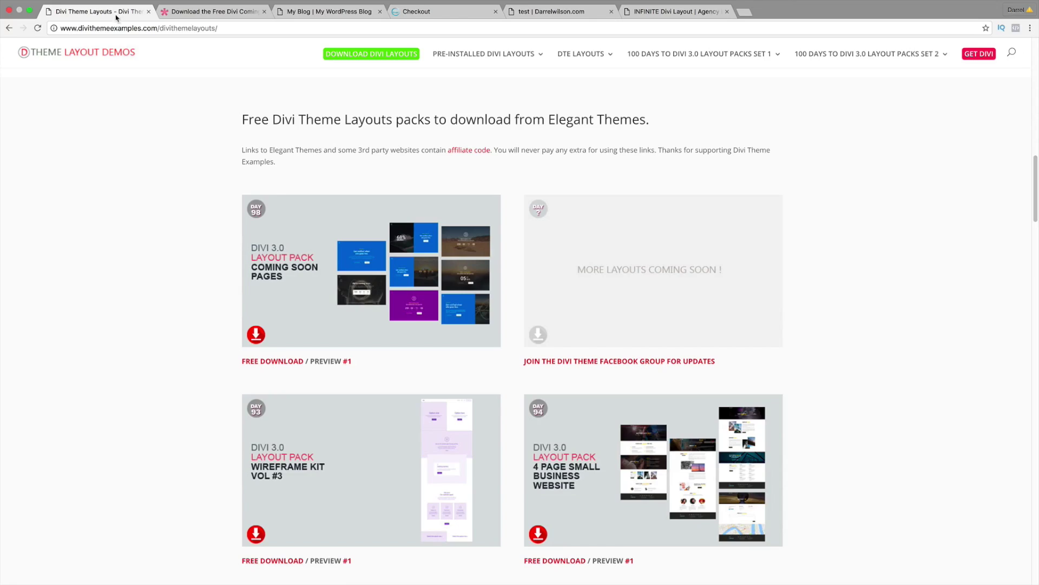
pyautogui.moveTo(1038, 174); pyautogui.dragTo(1032, 252)
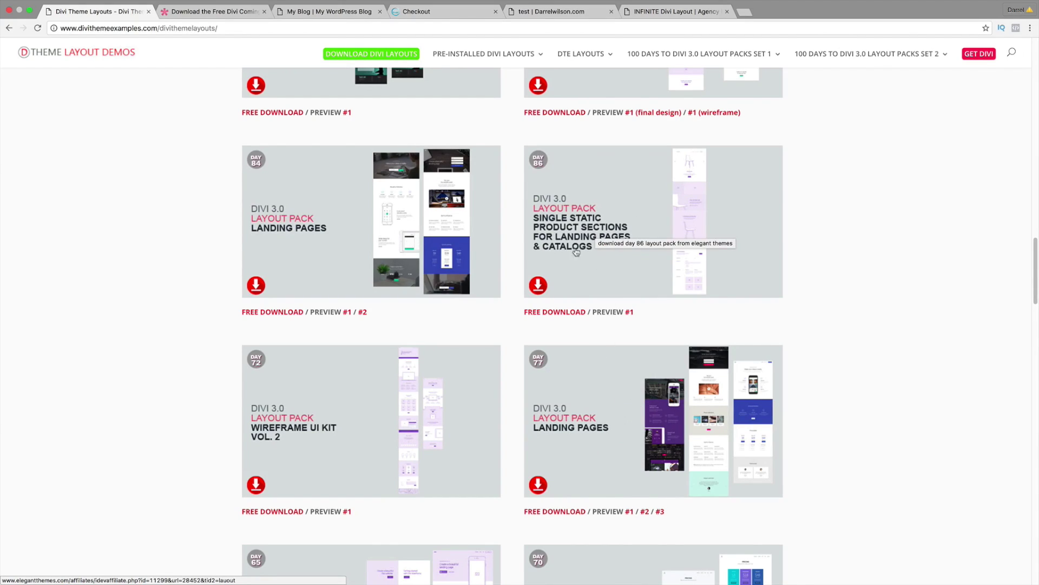
pyautogui.scroll(-5, 665, 314)
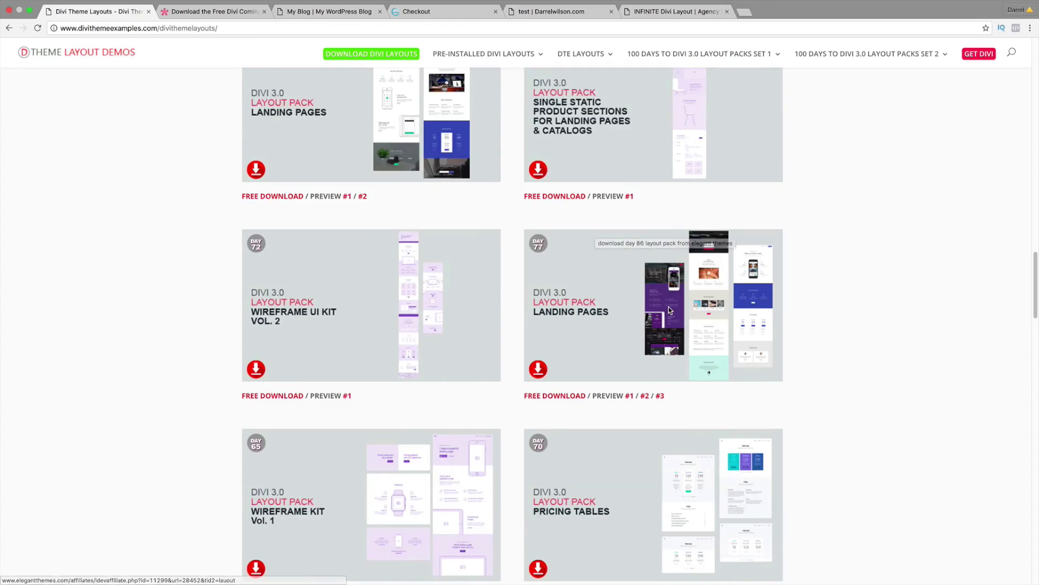
pyautogui.scroll(-5, 685, 398)
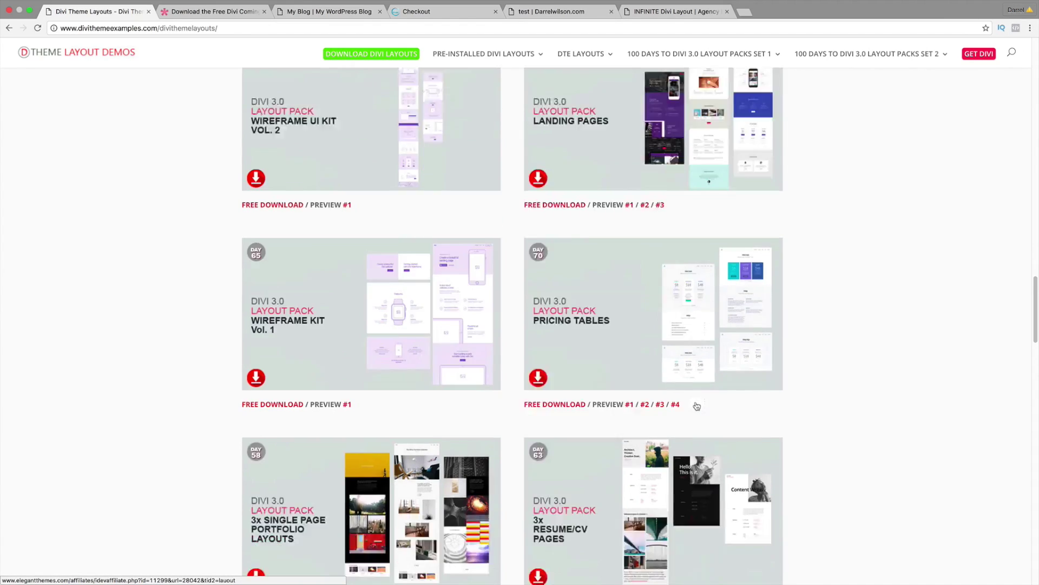
pyautogui.scroll(-2, 696, 397)
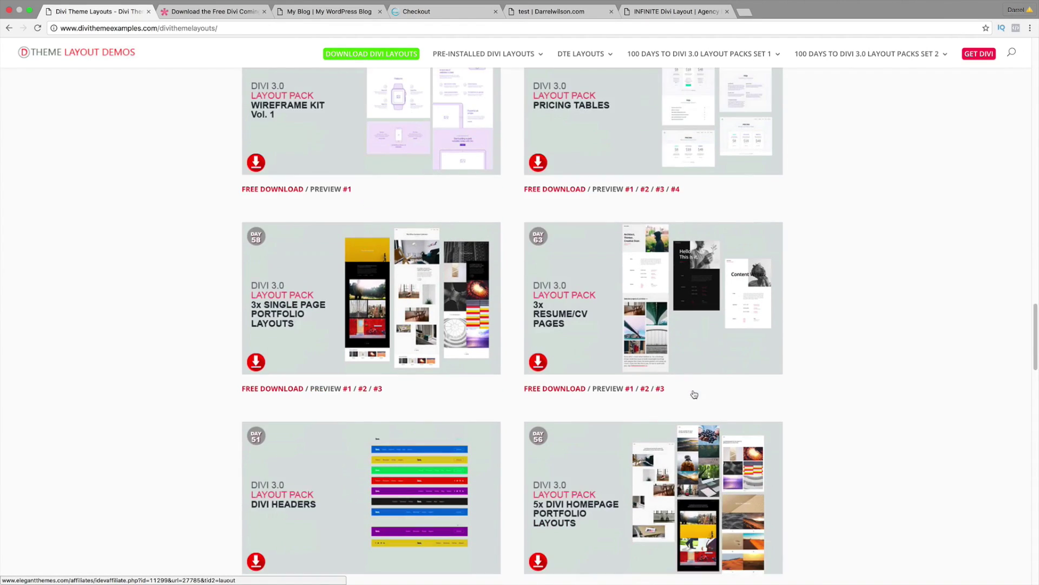
pyautogui.scroll(-1, 685, 334)
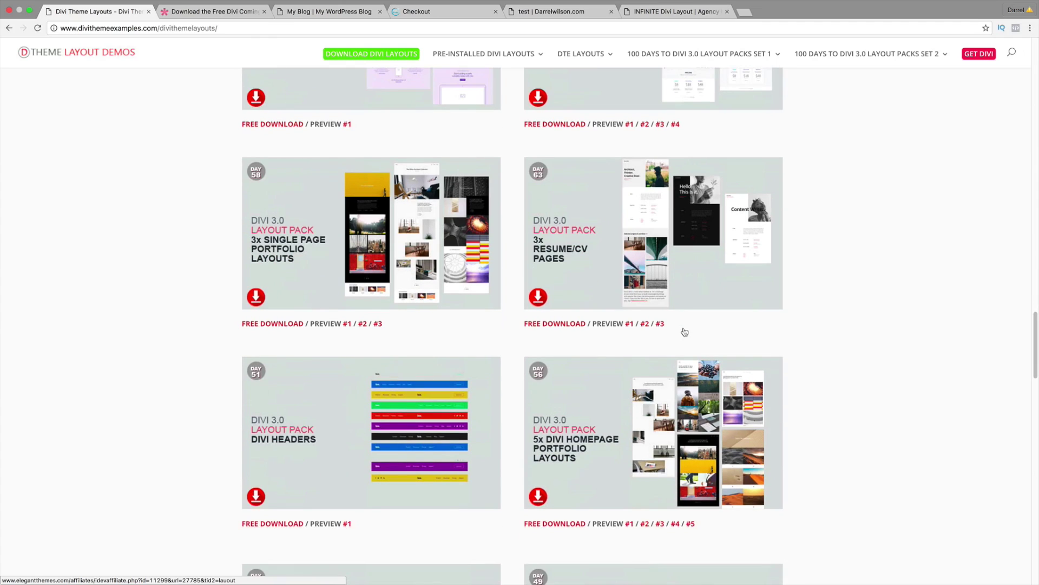
pyautogui.scroll(-2, 685, 332)
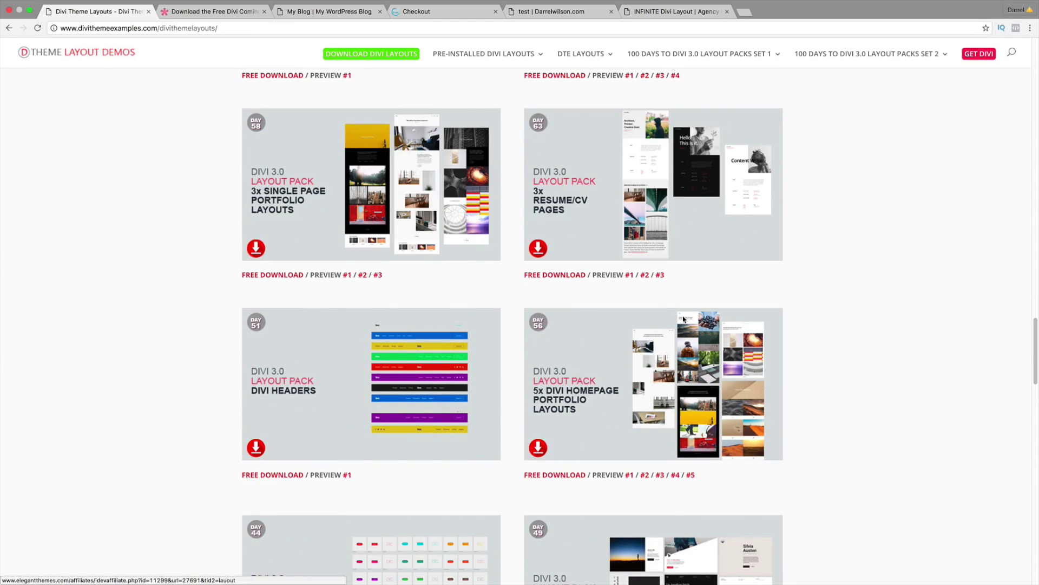
pyautogui.scroll(-2, 683, 311)
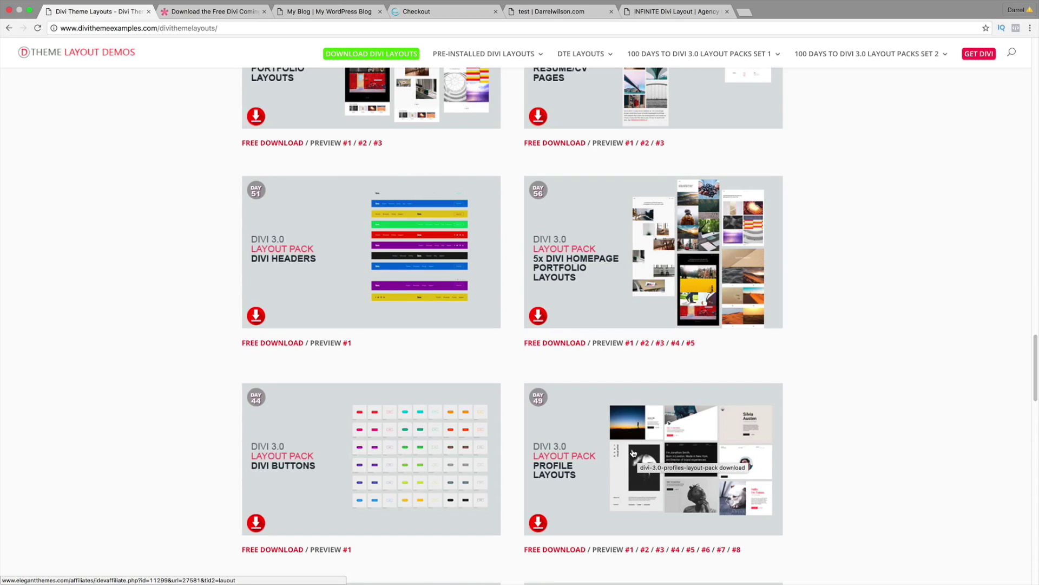
pyautogui.scroll(-3, 630, 449)
pyautogui.scroll(-5, 632, 449)
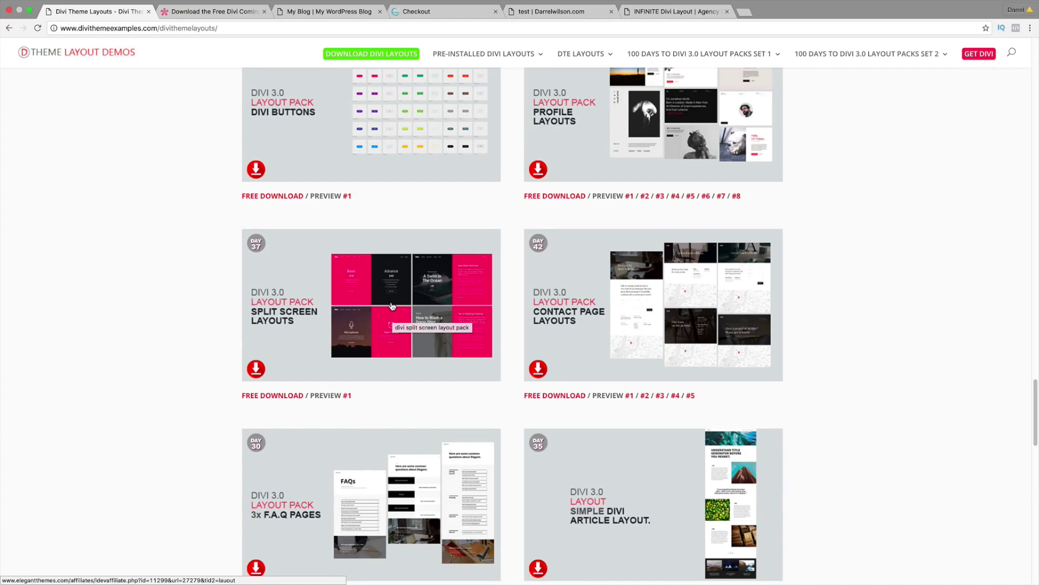
pyautogui.scroll(-2, 392, 314)
# Tour the idarrel.net fashion demo down to its product grid of $100.00 items and back up.
pyautogui.click(328, 12)
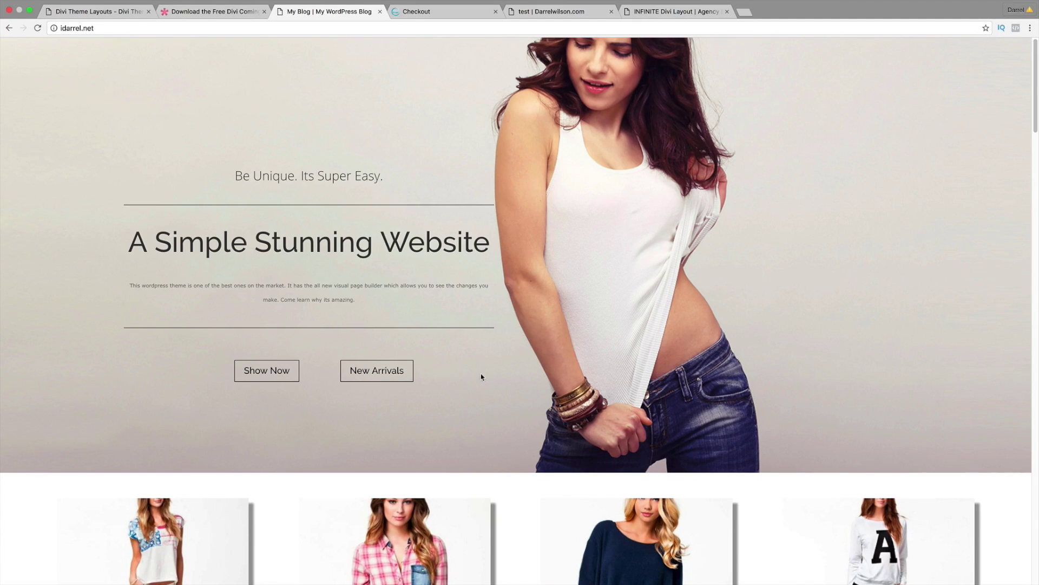
pyautogui.scroll(-15, 482, 377)
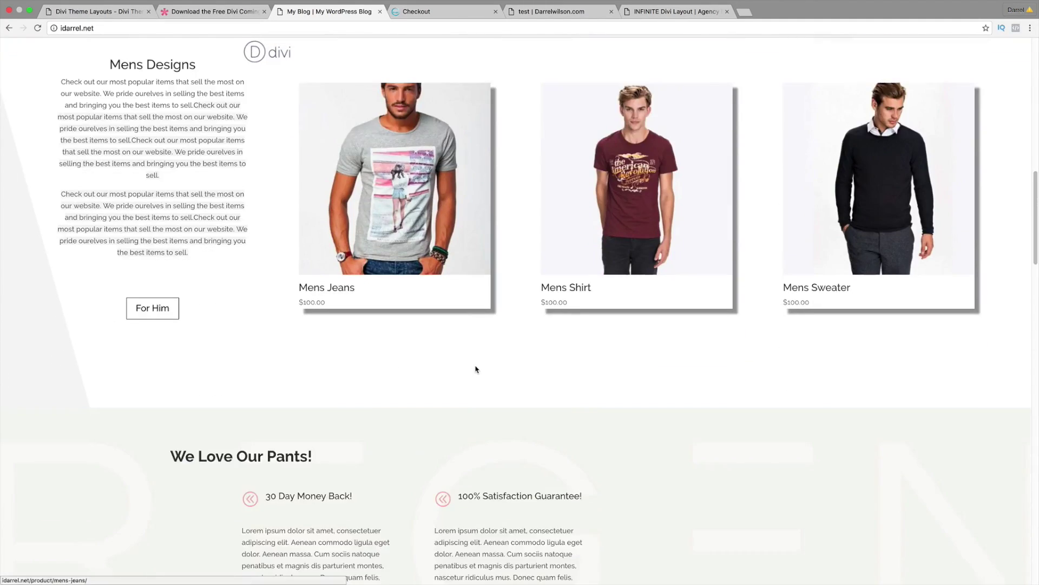
pyautogui.scroll(-15, 476, 369)
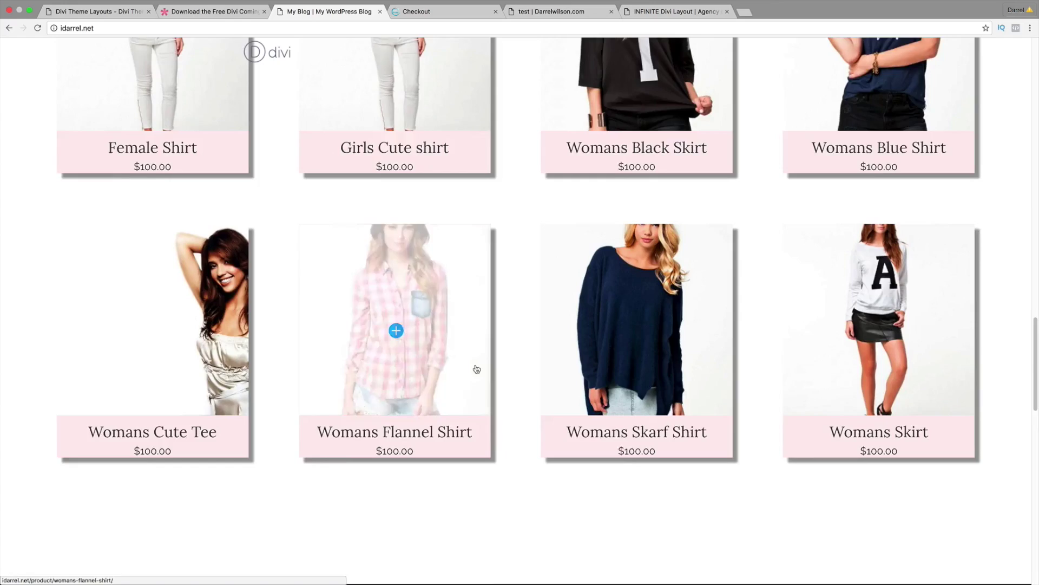
pyautogui.scroll(-15, 476, 370)
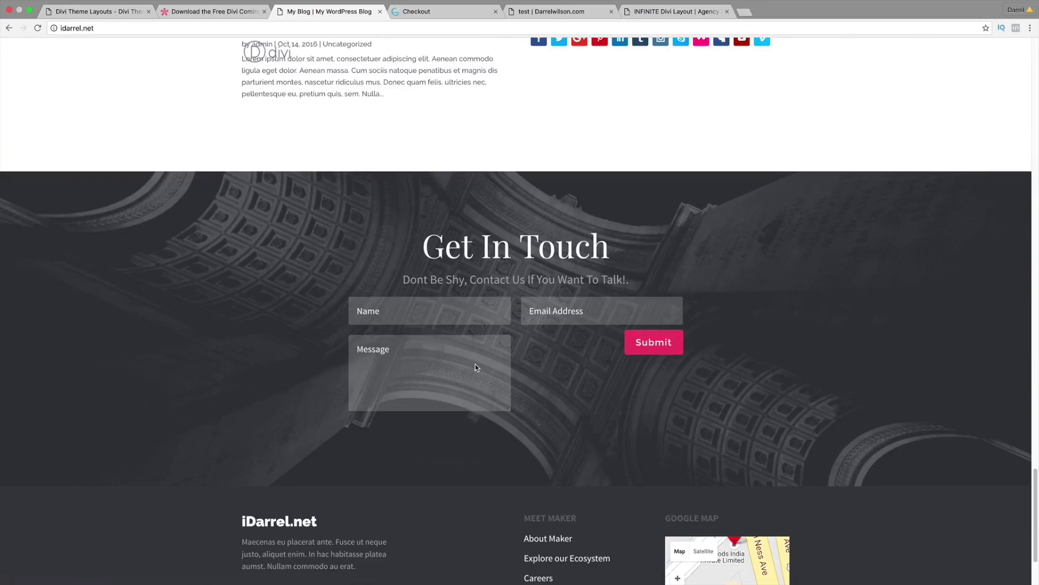
pyautogui.scroll(-4, 332, 371)
pyautogui.scroll(18, 233, 377)
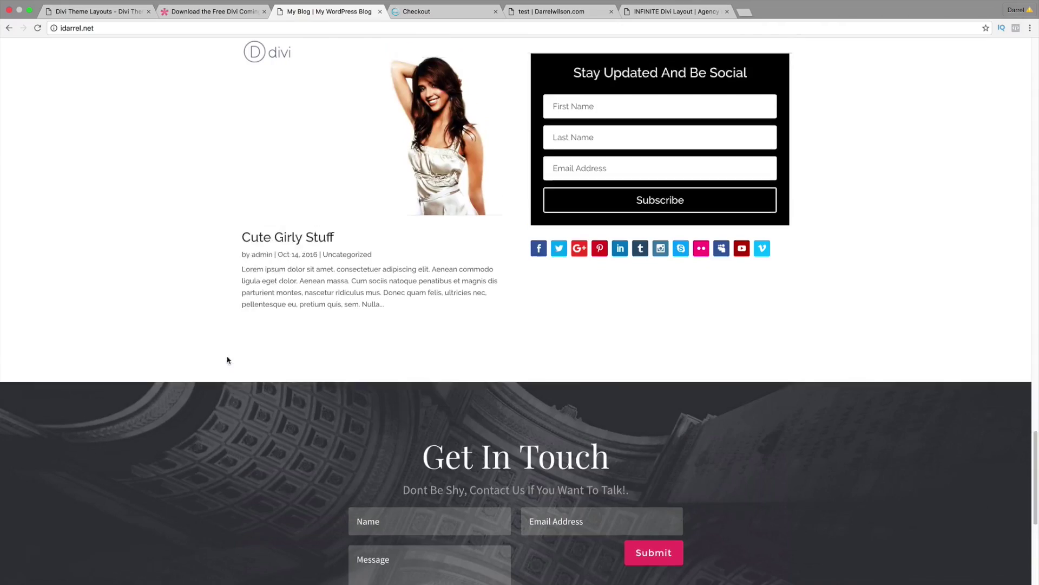
pyautogui.scroll(8, 216, 316)
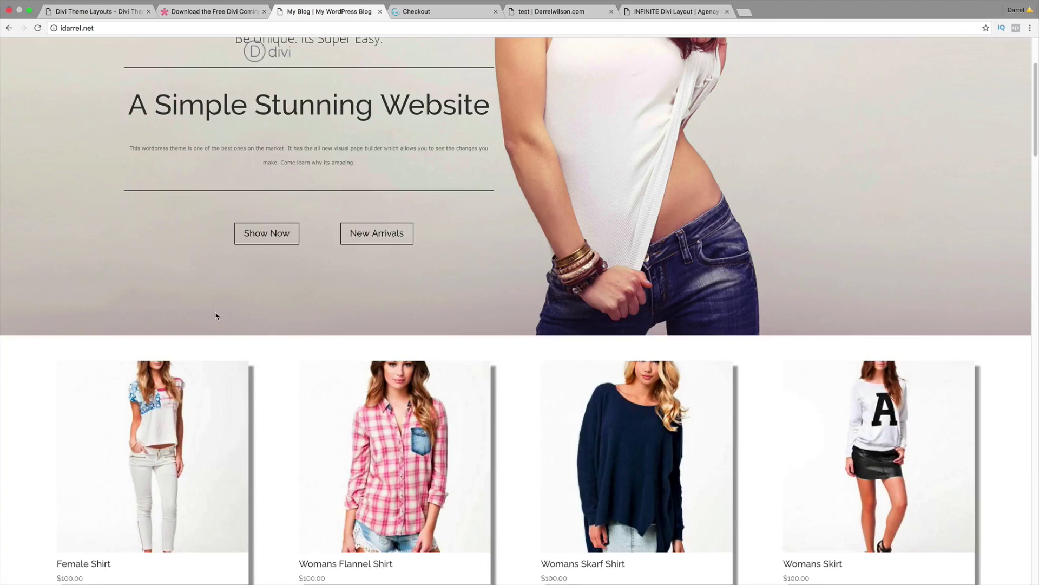
# Glance at the INFINITE Divi Layout demo, then browse layout packs down to Day 23 and Day 28.
pyautogui.click(674, 12)
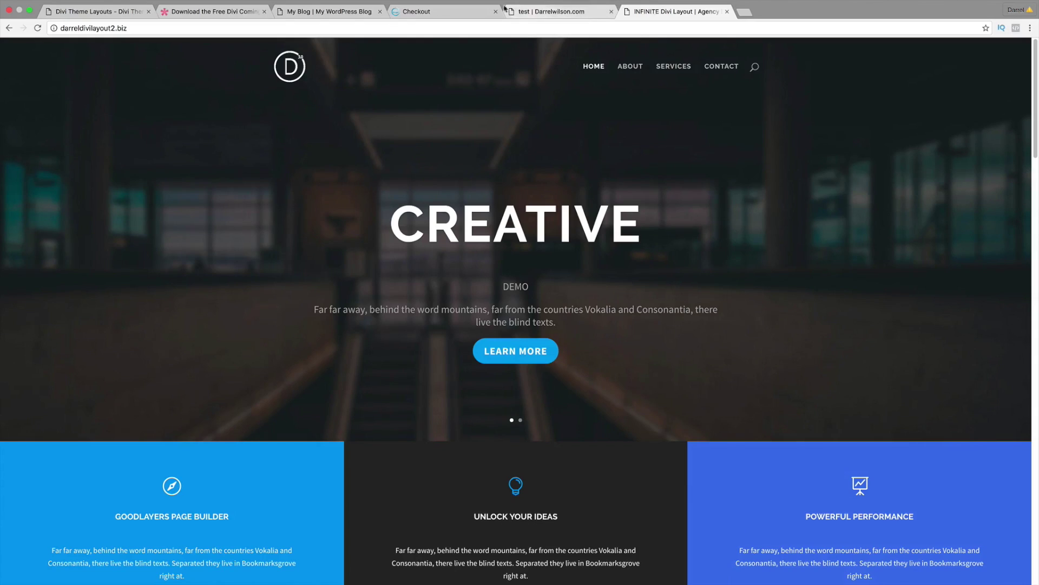
pyautogui.click(84, 12)
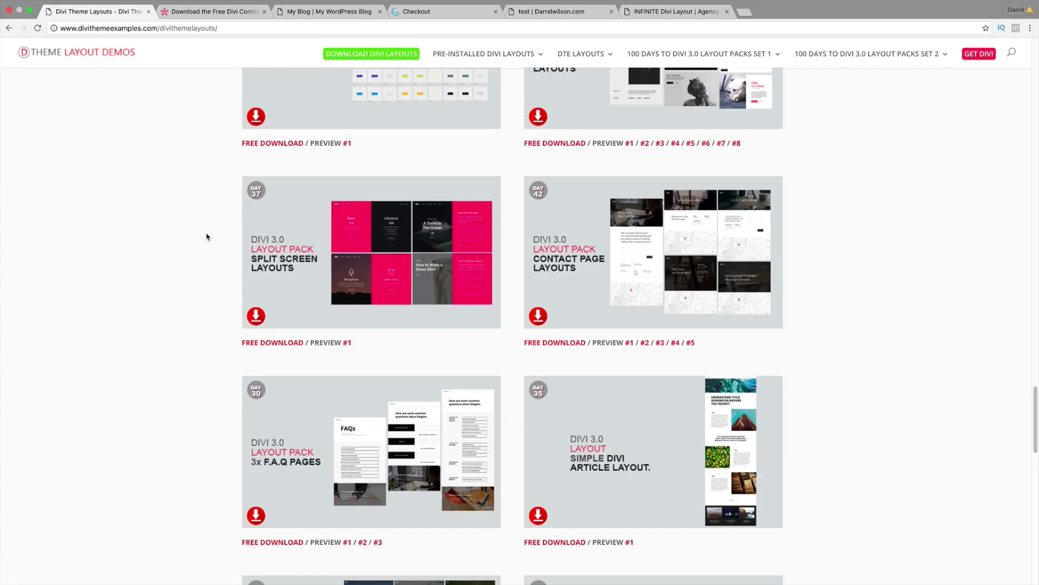
pyautogui.scroll(-2, 208, 237)
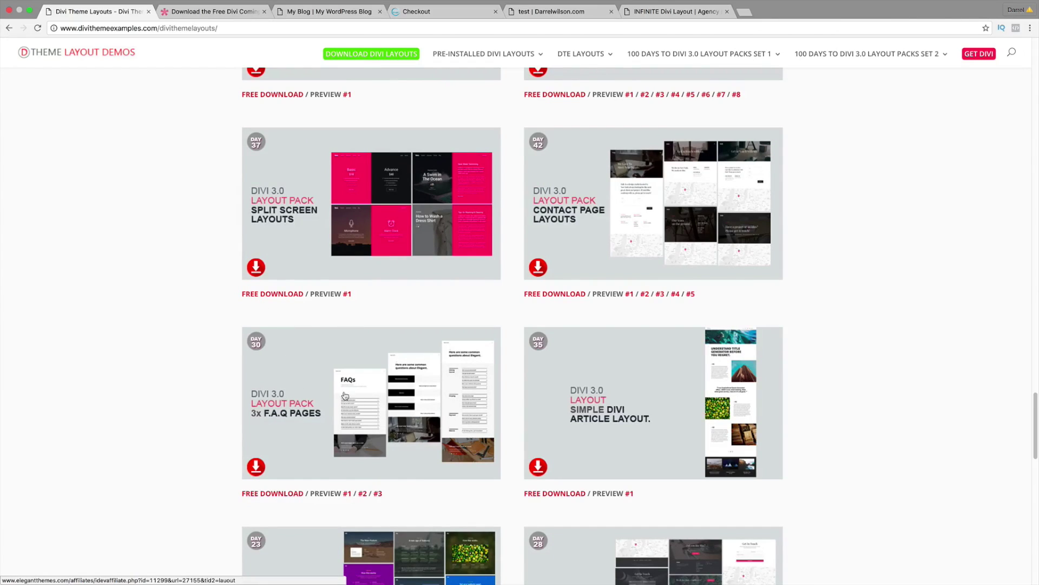
pyautogui.scroll(-5, 346, 395)
pyautogui.scroll(-2, 350, 386)
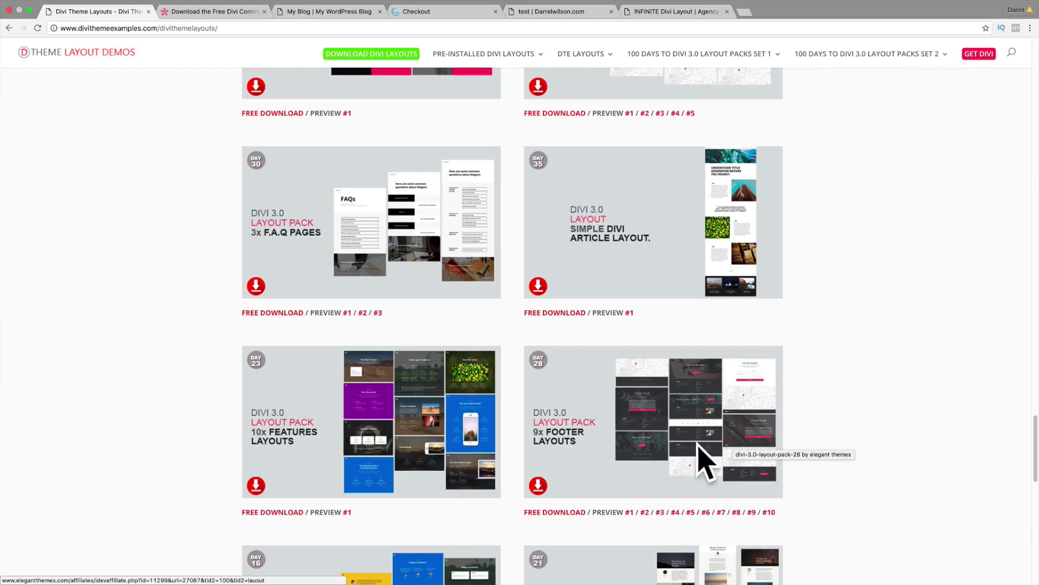
# Load piehost.com in a new tab by typing 'pie' in the address bar.
pyautogui.click(746, 12)
pyautogui.write('piehost.com')
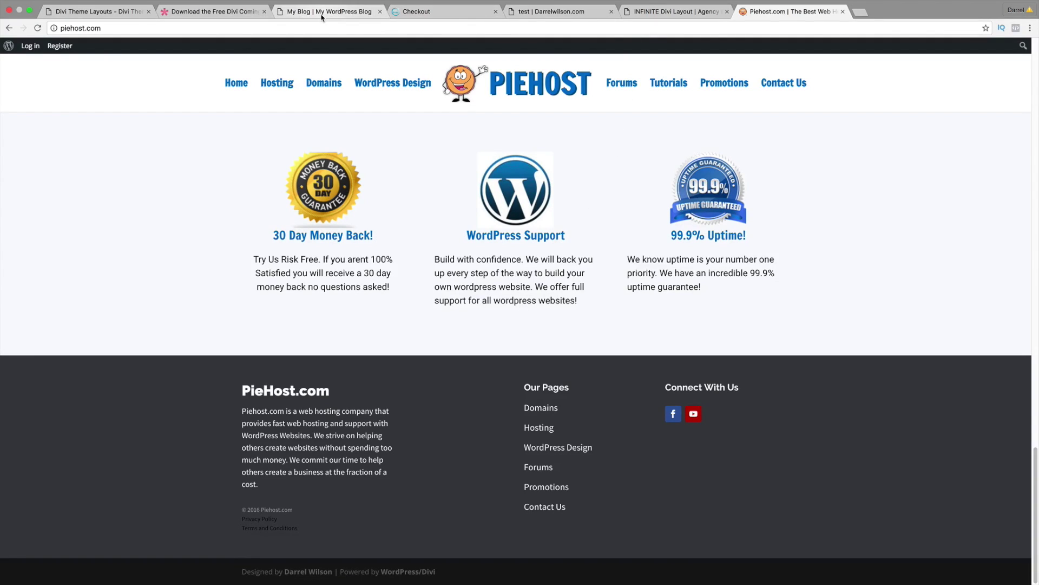
# Browse further down the layout packs, then show the Landing Page Layout's Order Received page.
pyautogui.click(93, 11)
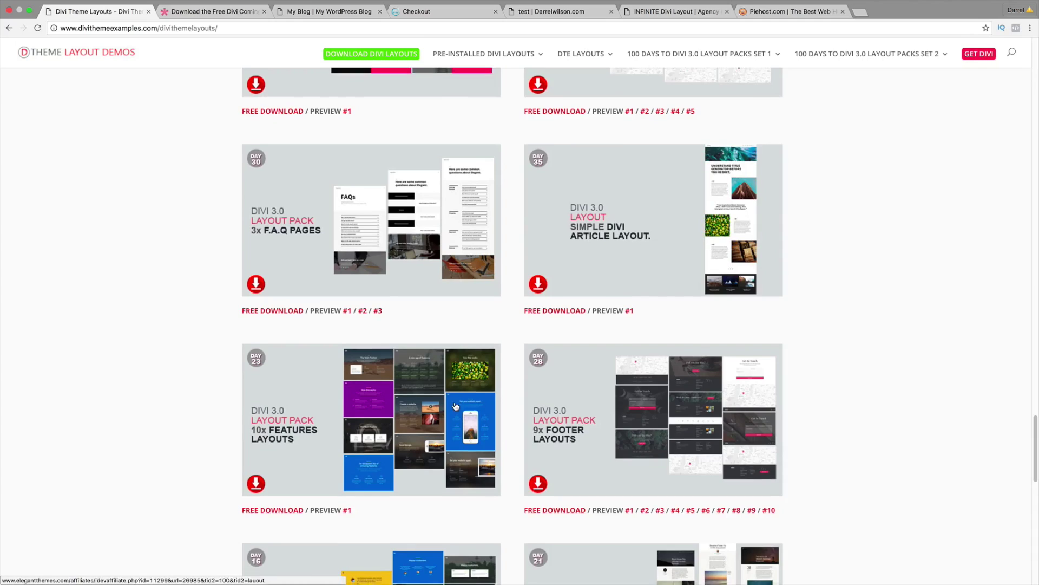
pyautogui.scroll(-4, 453, 398)
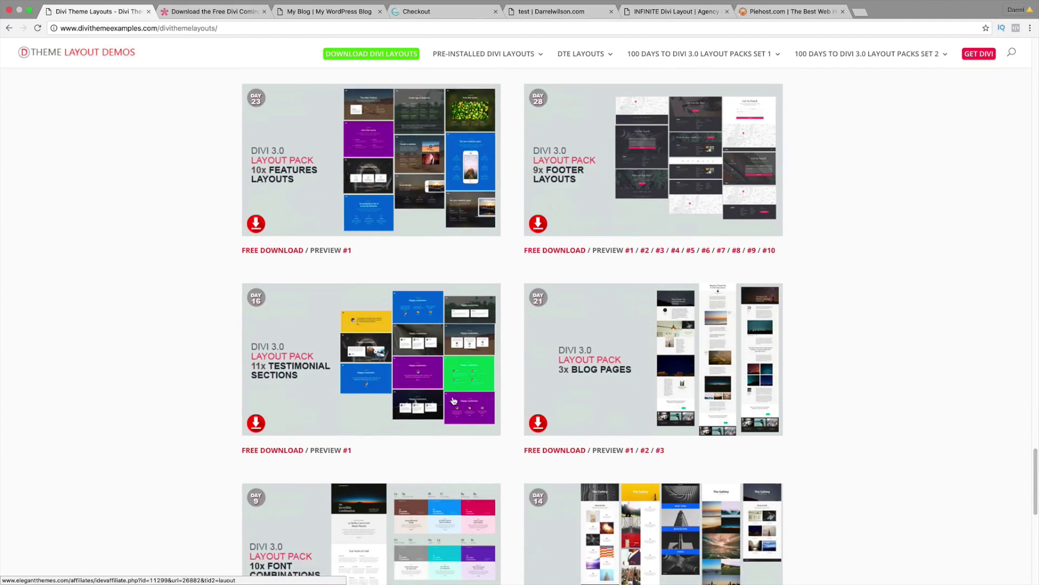
pyautogui.scroll(-3, 454, 394)
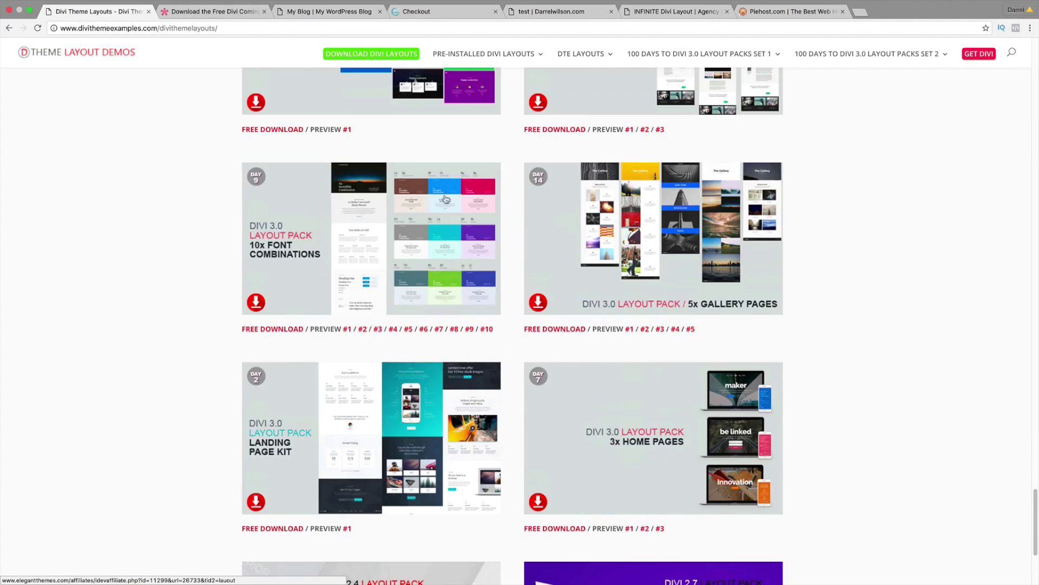
pyautogui.click(327, 13)
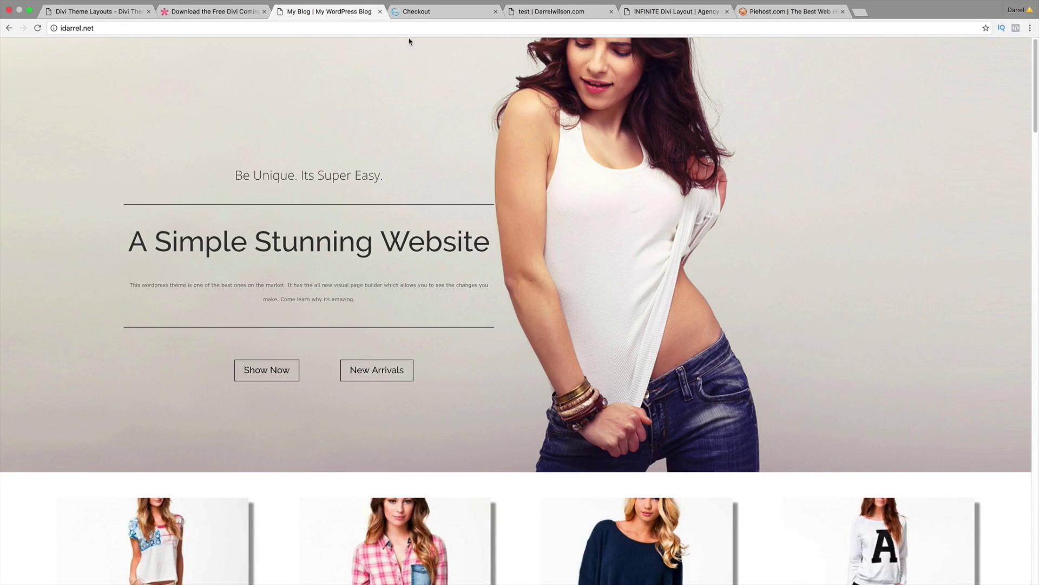
pyautogui.click(416, 13)
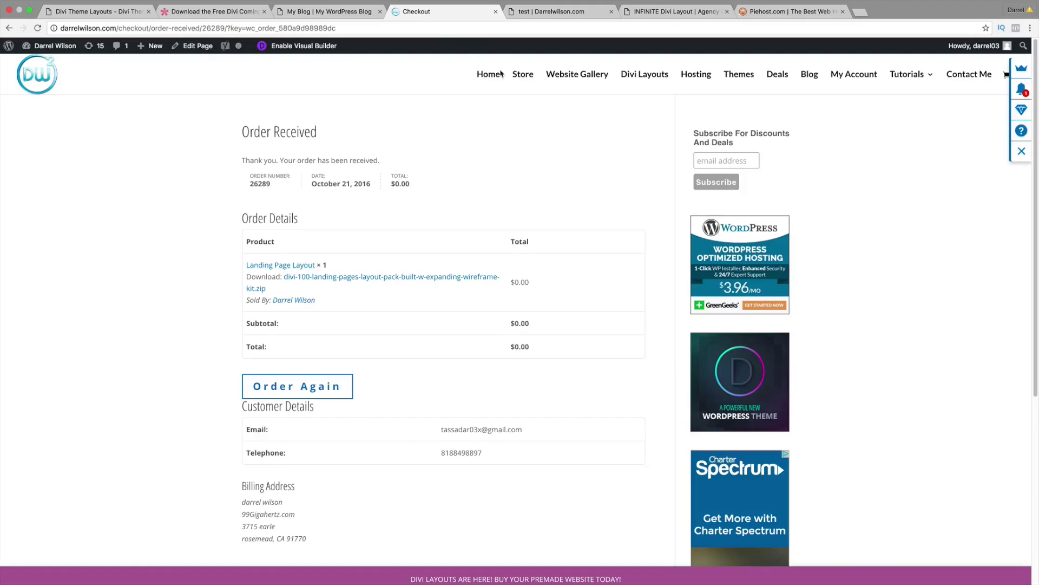
# Open darrelwilson.com's Divi Layouts Sale page and scroll through its paid and free layouts.
pyautogui.click(620, 81)
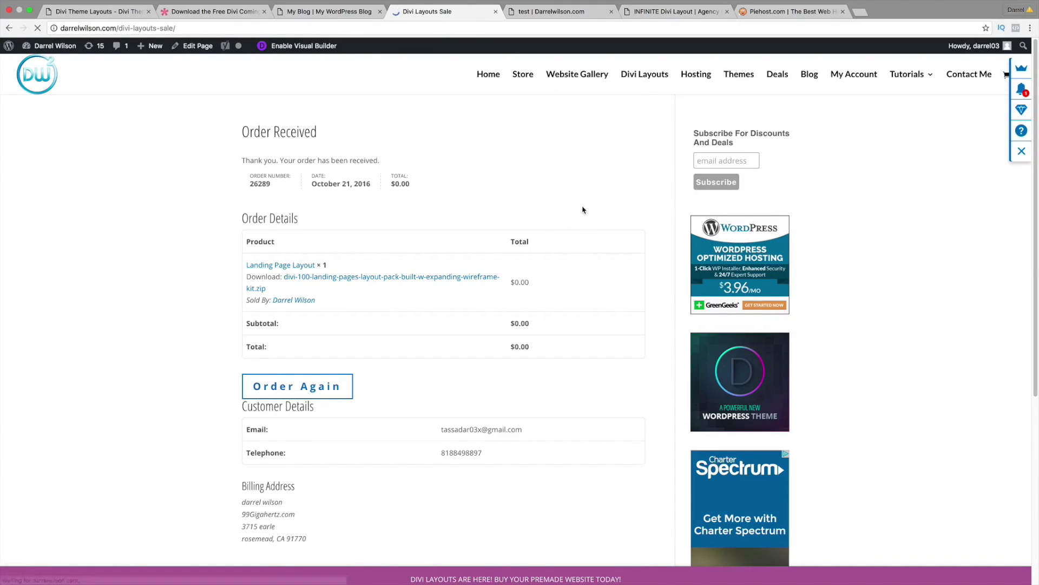
pyautogui.scroll(-3, 590, 388)
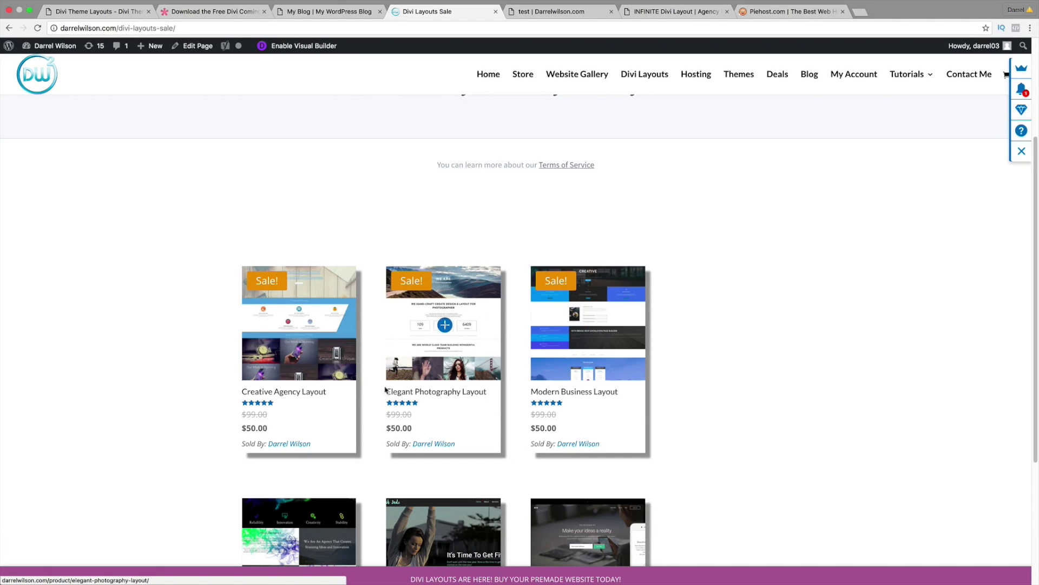
pyautogui.scroll(-4, 385, 390)
pyautogui.scroll(2, 436, 376)
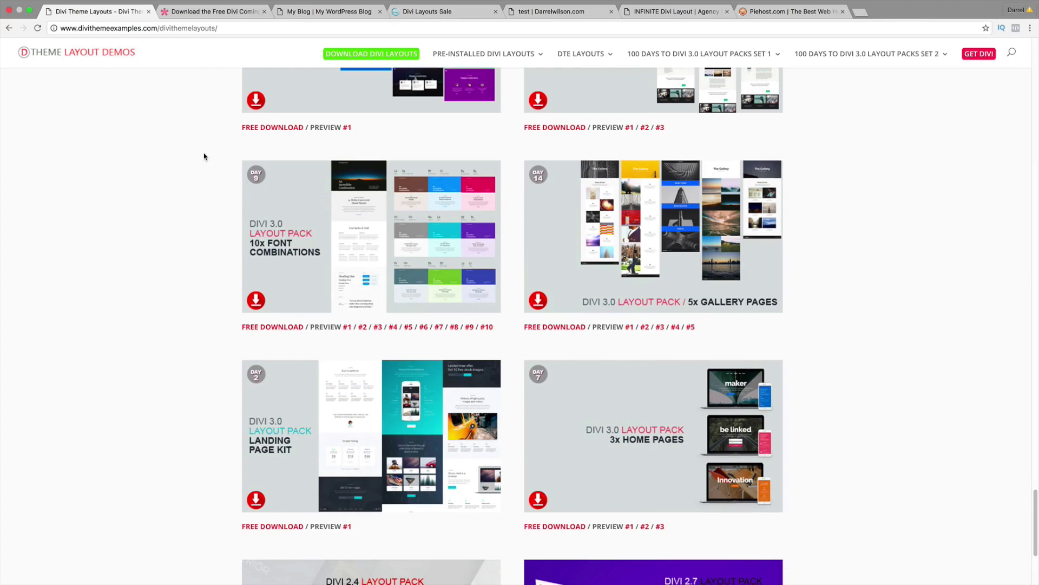
# Scroll back up to the Free Divi Theme Layouts heading, then return to the idarrel.net demo.
pyautogui.scroll(-3, 204, 157)
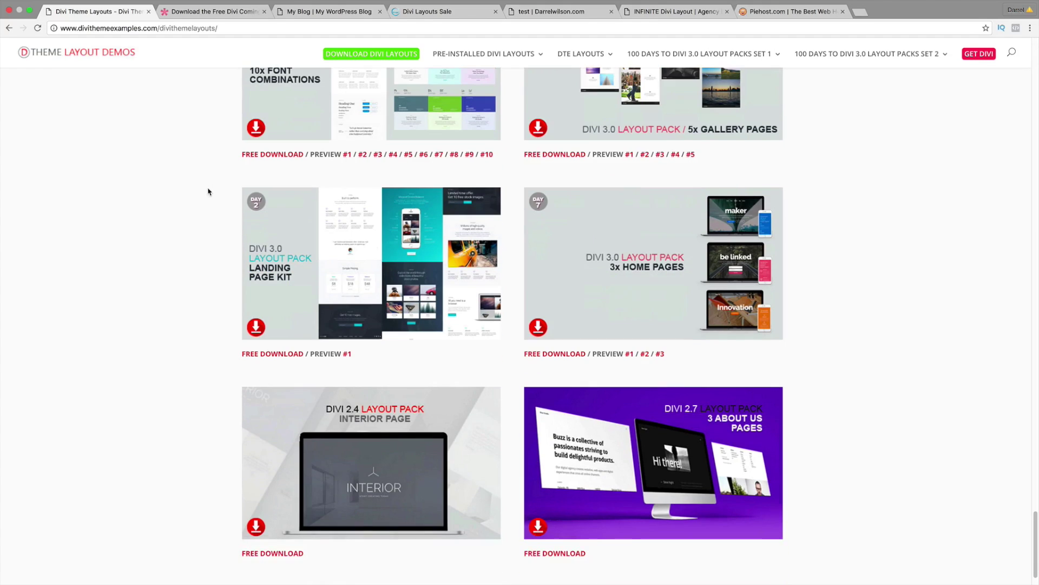
pyautogui.scroll(12, 209, 211)
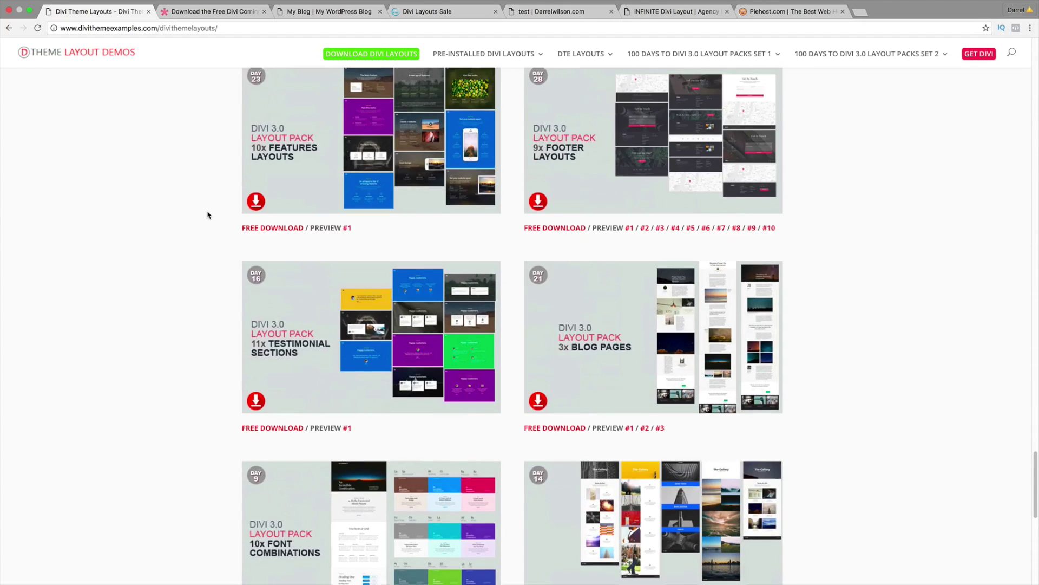
pyautogui.scroll(8, 362, 293)
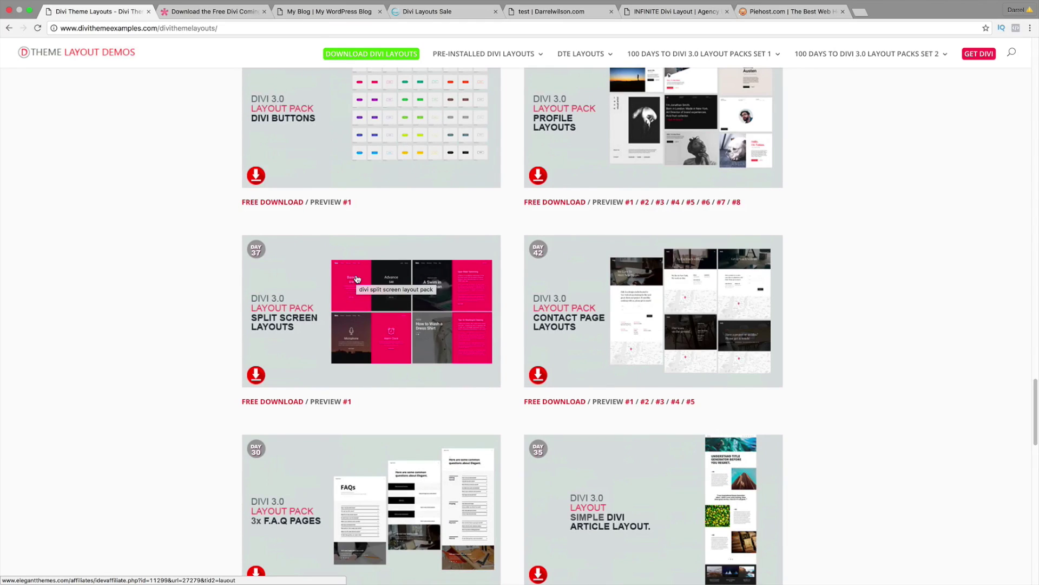
pyautogui.scroll(4, 341, 260)
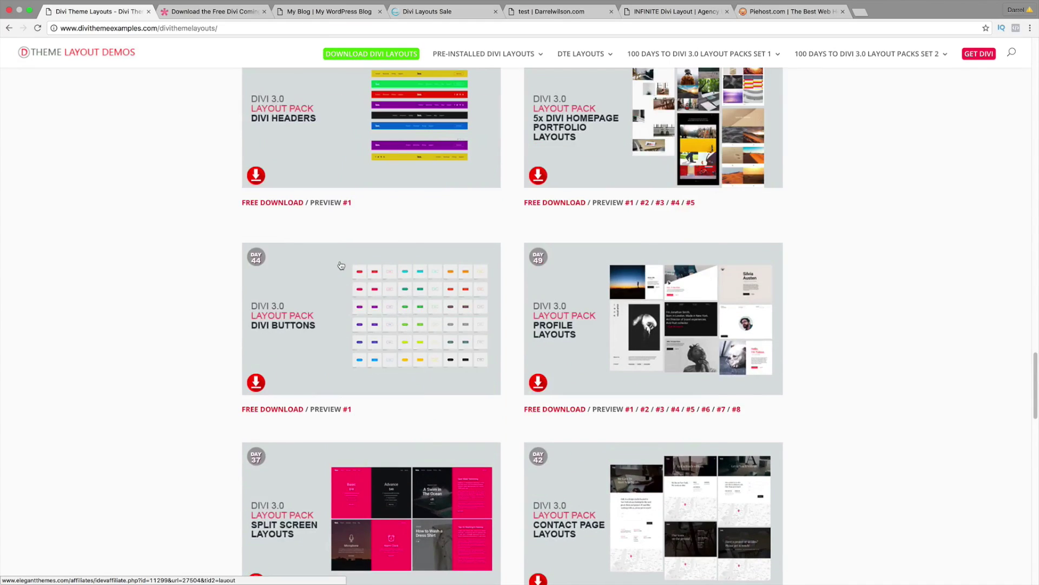
pyautogui.scroll(3, 340, 271)
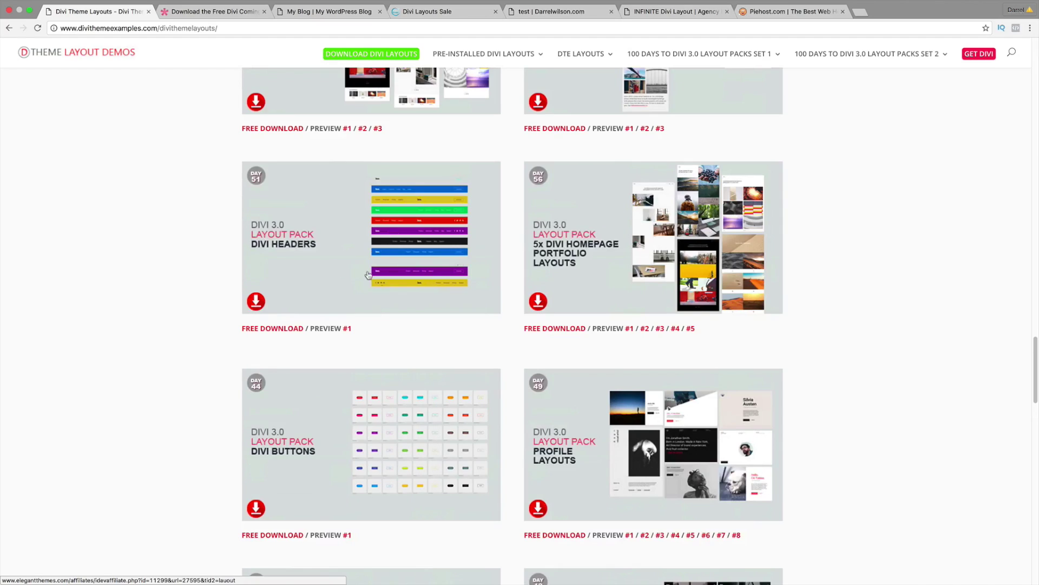
pyautogui.scroll(3, 449, 261)
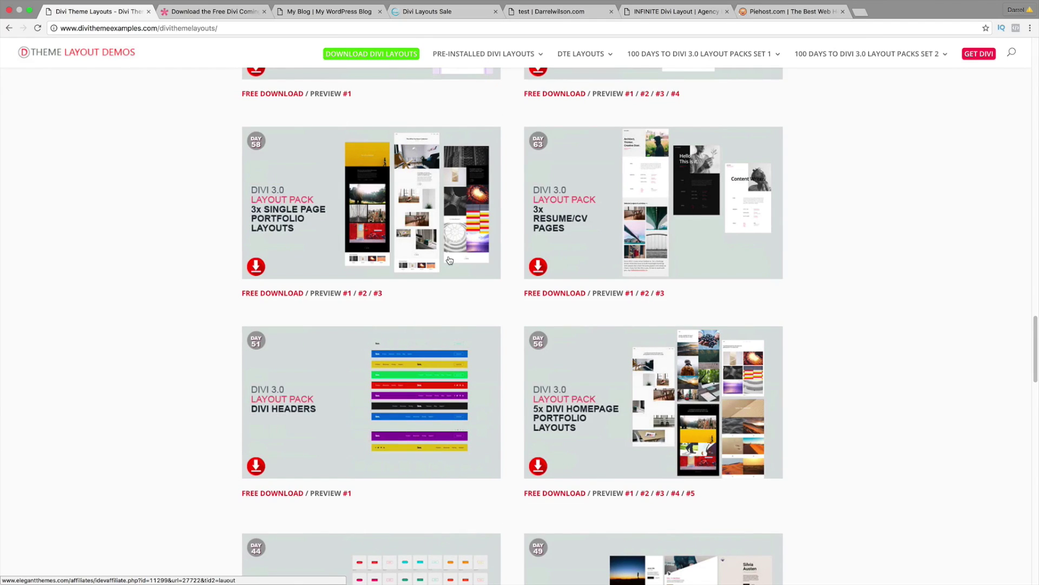
pyautogui.scroll(1, 449, 261)
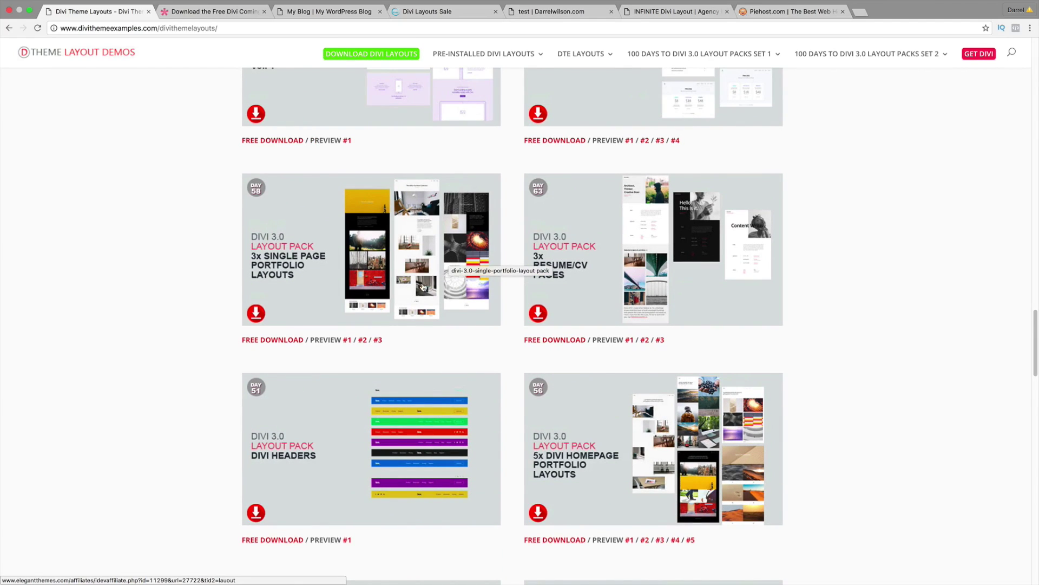
pyautogui.scroll(6, 411, 315)
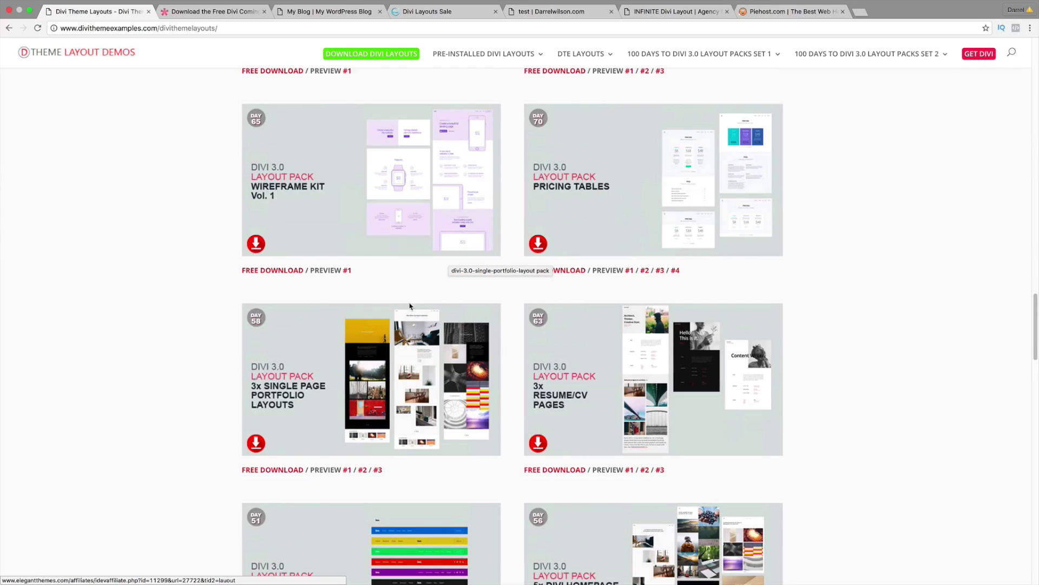
pyautogui.scroll(5, 400, 295)
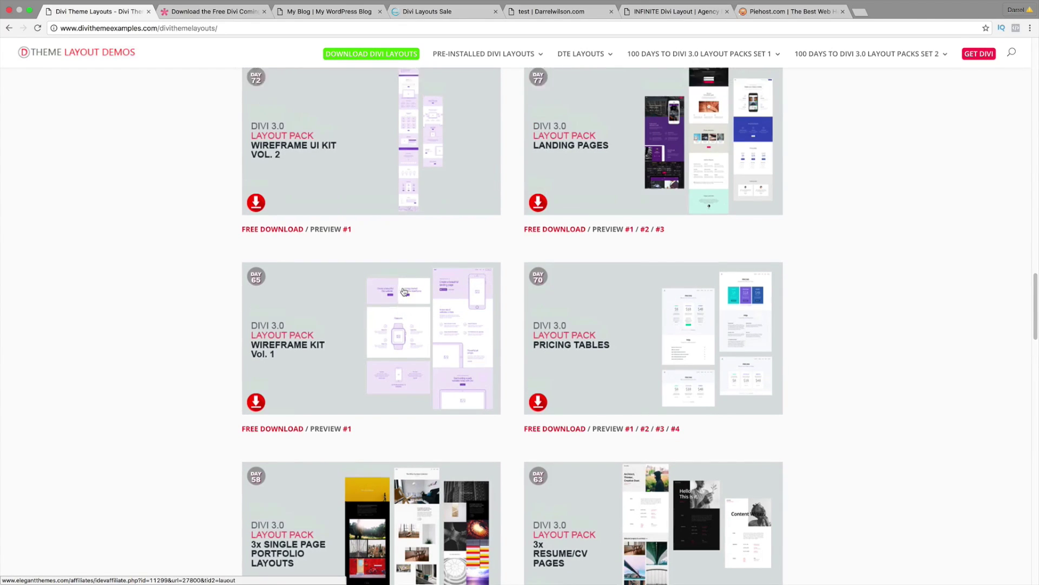
pyautogui.scroll(5, 386, 290)
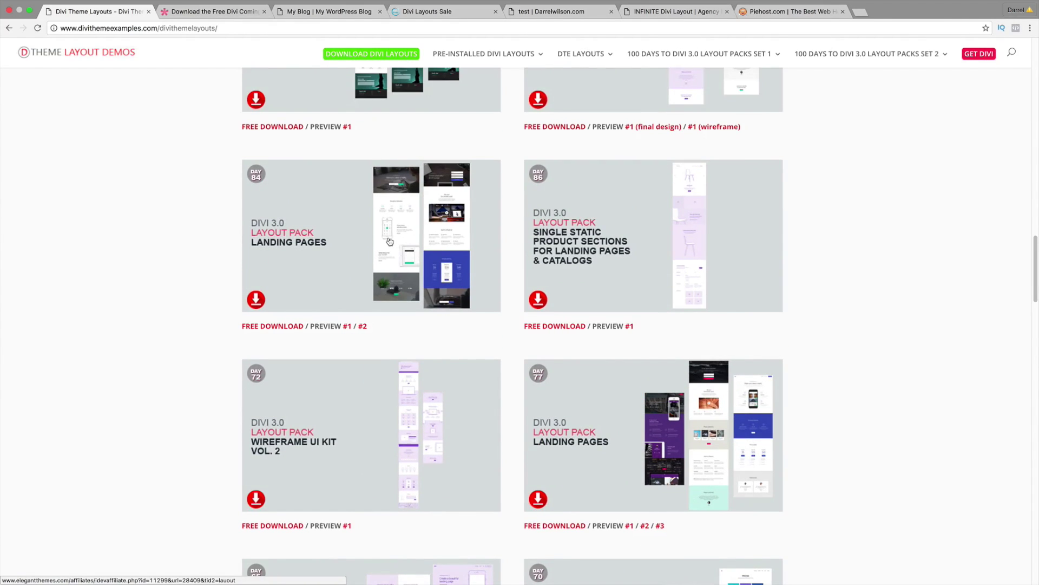
pyautogui.scroll(3, 387, 242)
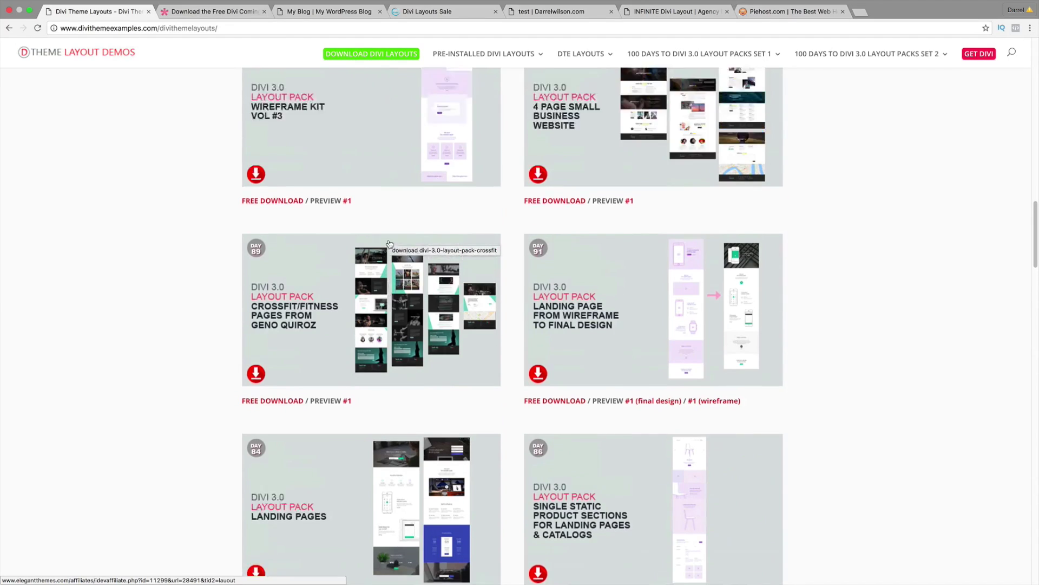
pyautogui.scroll(7, 557, 232)
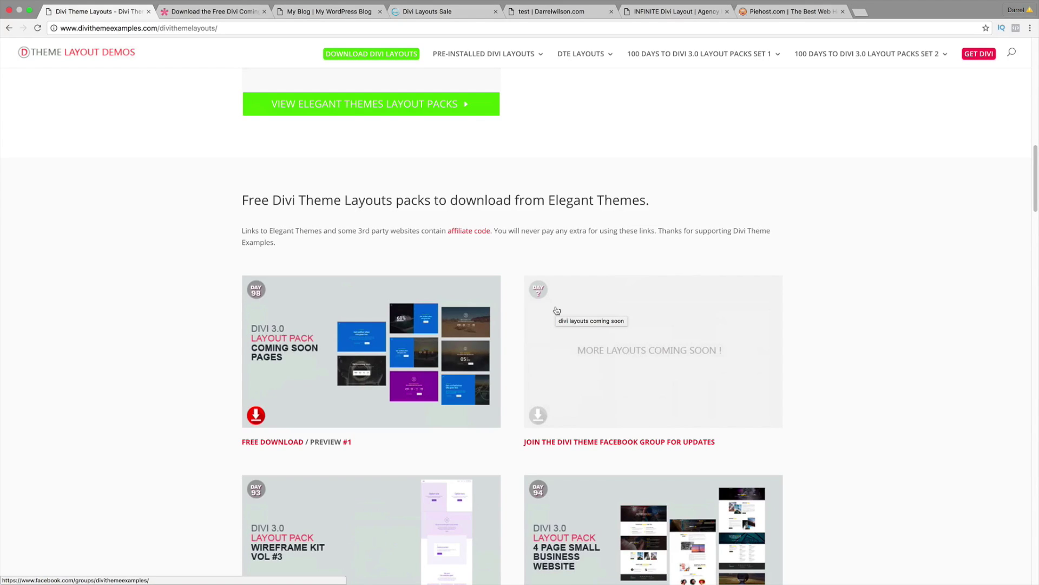
pyautogui.scroll(-2, 556, 310)
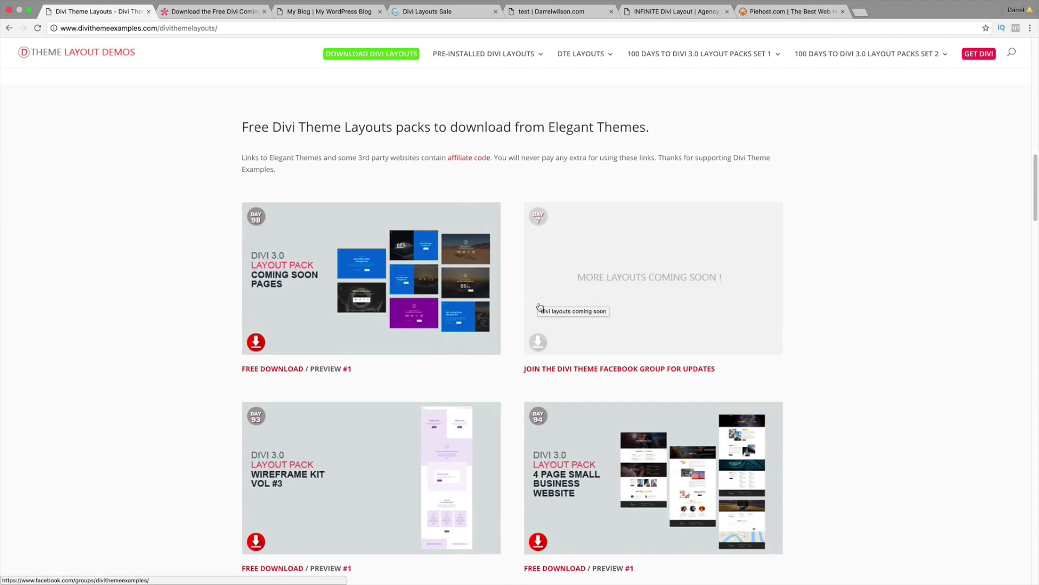
pyautogui.click(339, 12)
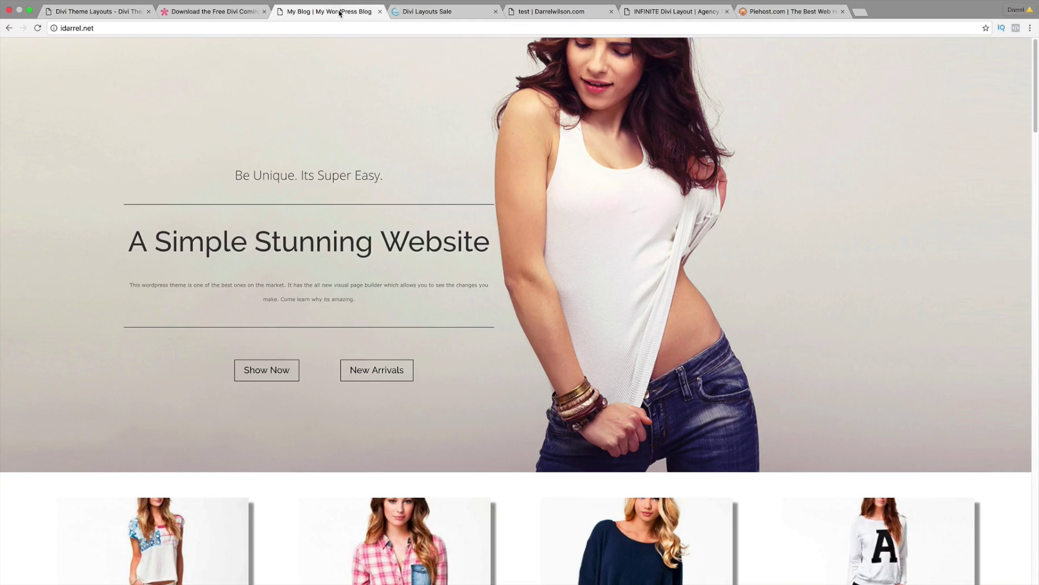